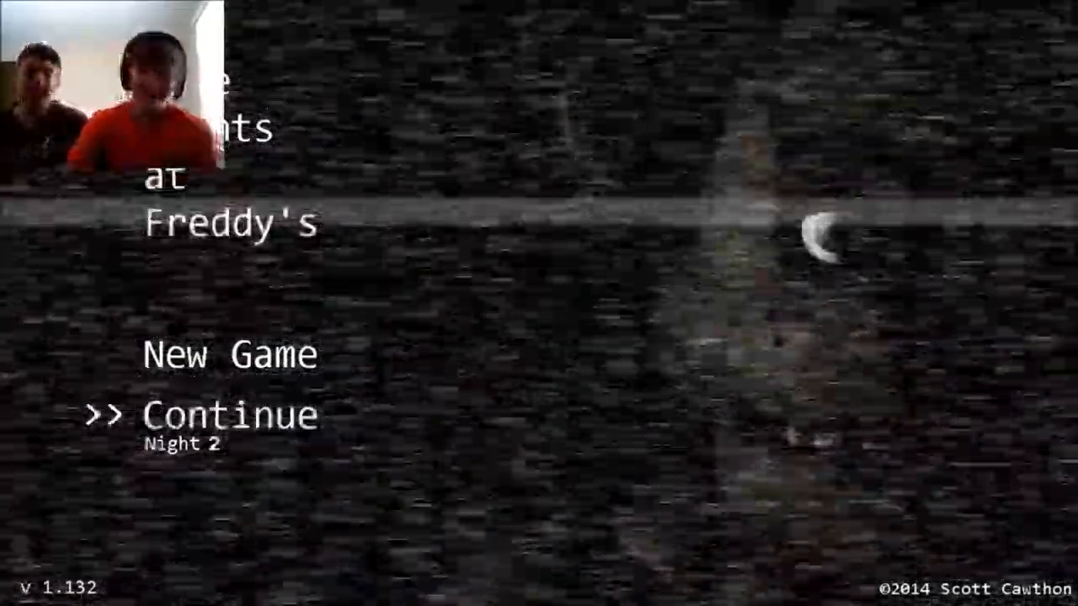
Step: Continue the saved game so Night 2 begins at 12:00 AM
key(Return)
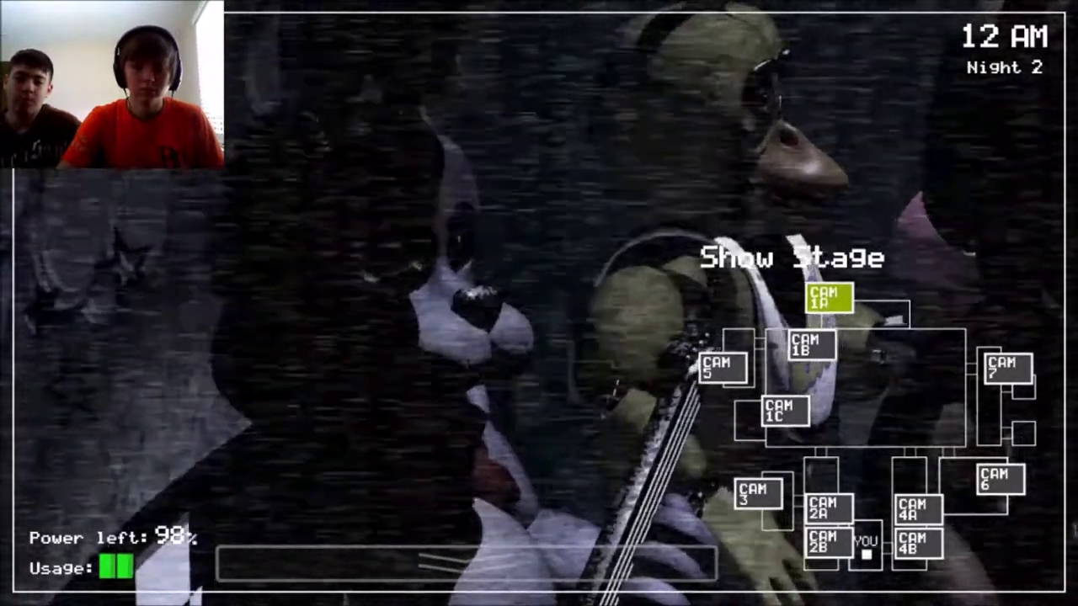
Step: Cycle through Dining Area, Show Stage, Backstage, Pirate Cove, Kitchen, Restrooms and East Hall feeds, ending on Dining Area
click(812, 345)
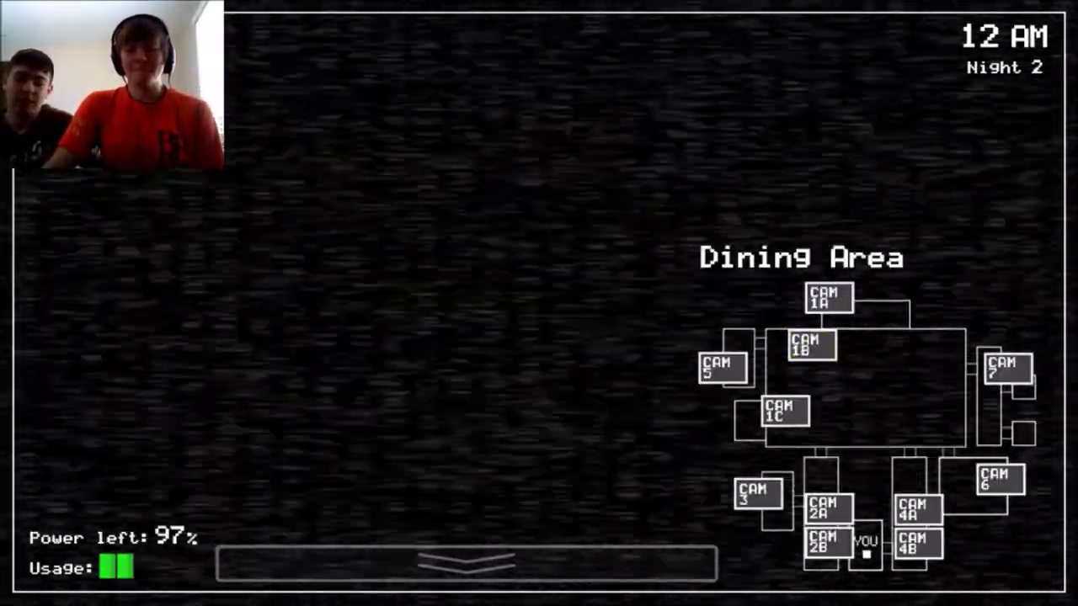
click(829, 298)
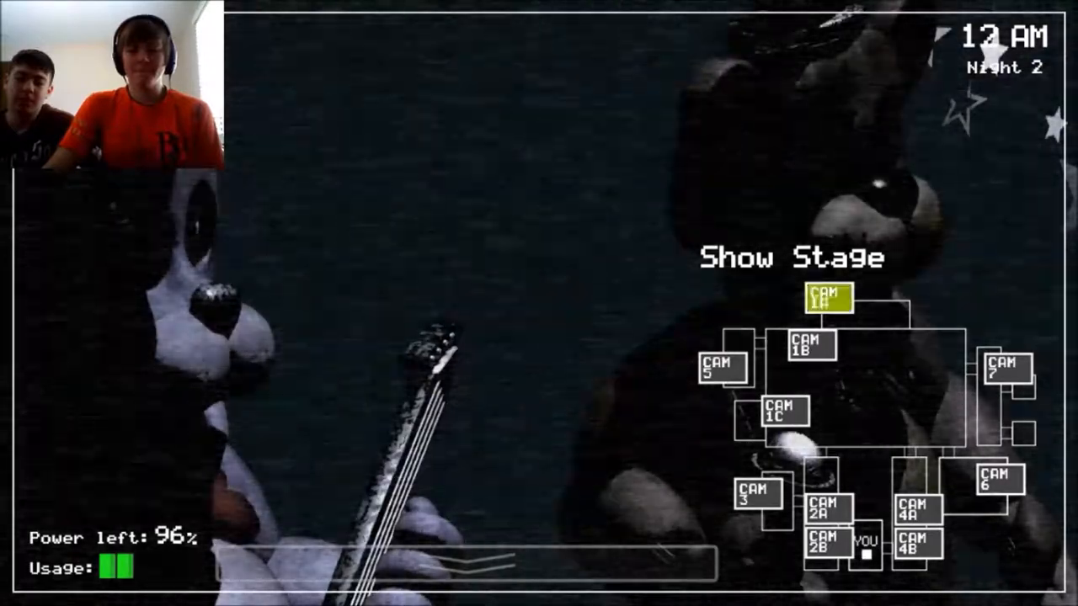
click(721, 368)
click(786, 411)
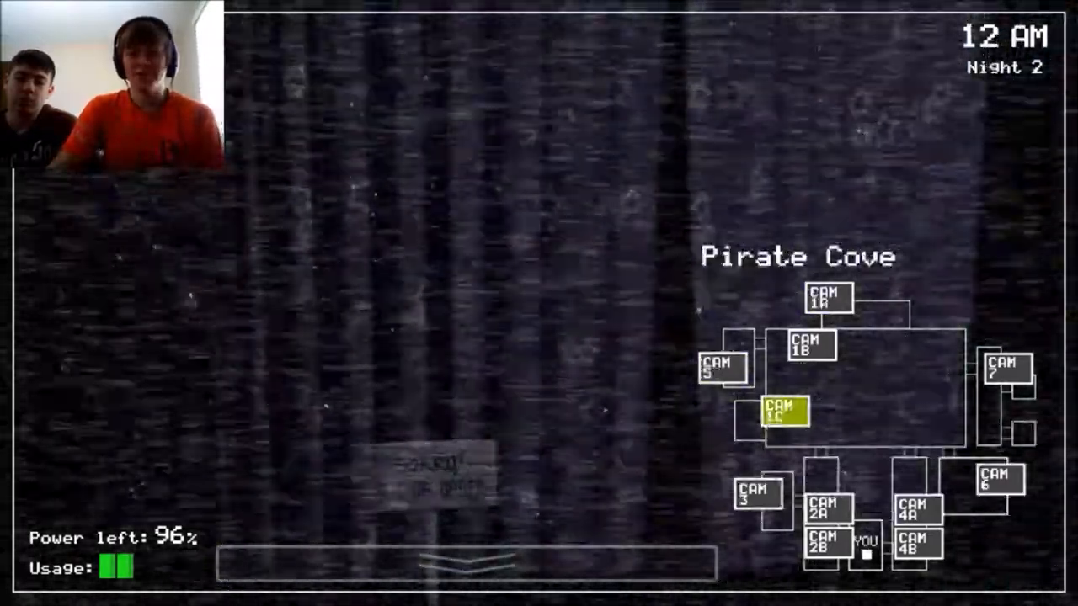
click(1000, 479)
click(1008, 368)
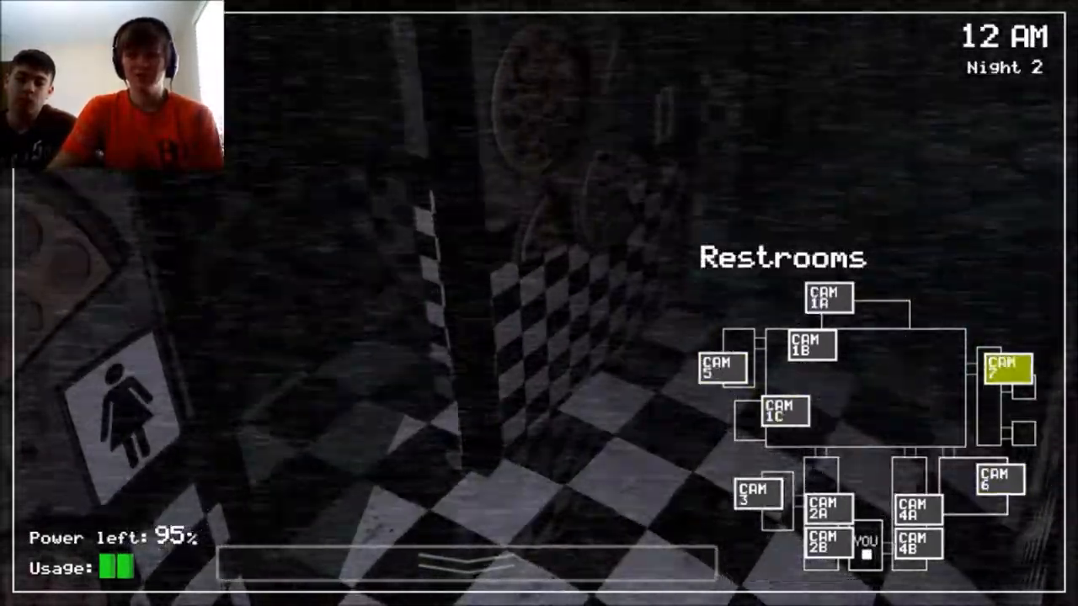
click(918, 509)
click(812, 346)
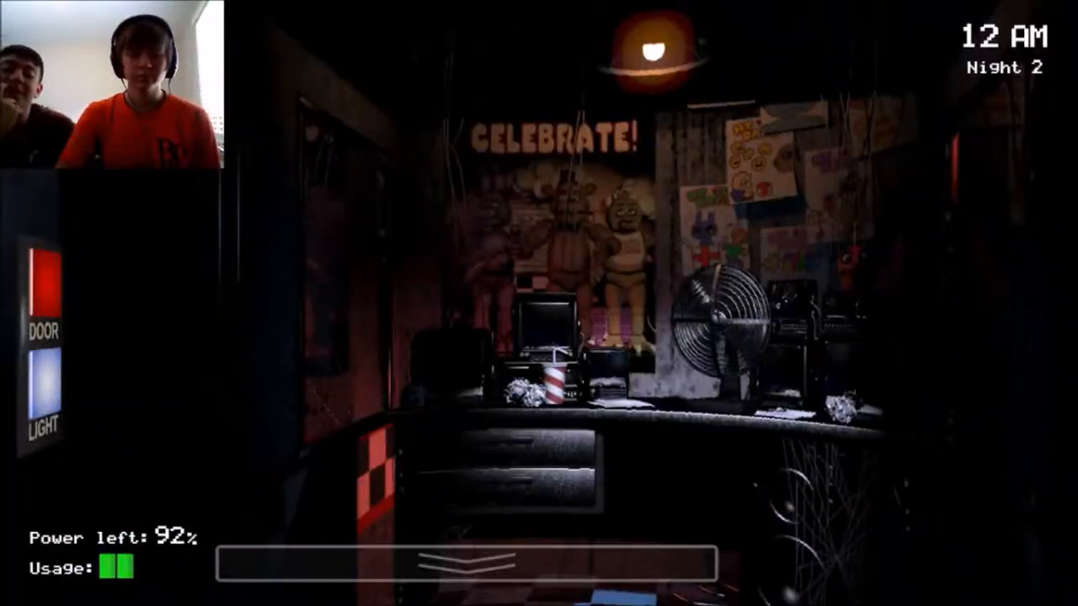
Step: Raise the monitor and sweep Backstage, Pirate Cove, Show Stage, Supply Closet, West Hall, W. Hall Corner and East Hall
click(44, 383)
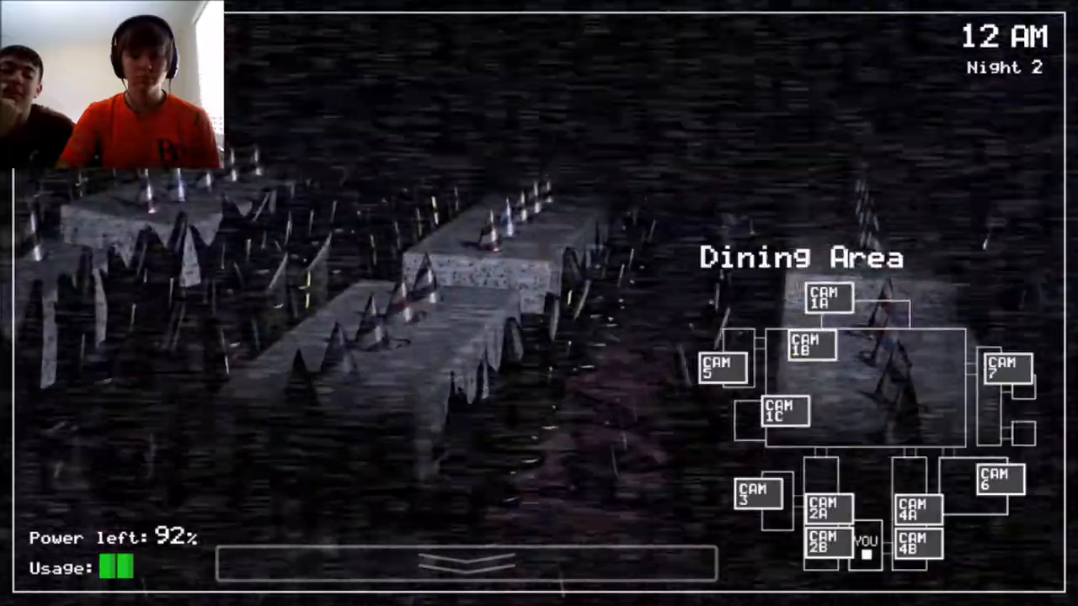
click(721, 368)
click(785, 410)
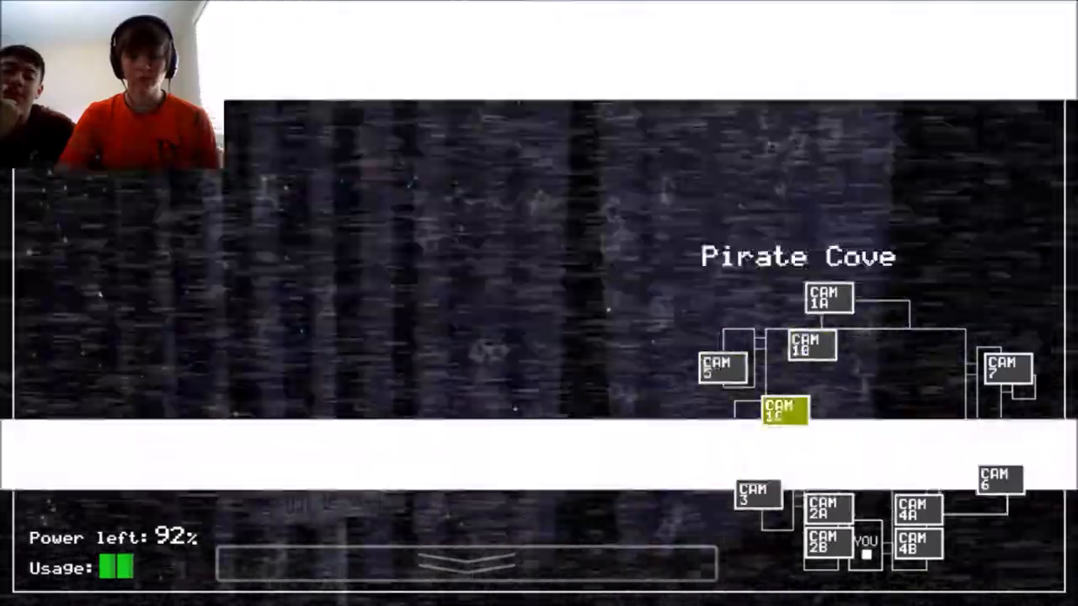
click(829, 298)
click(758, 495)
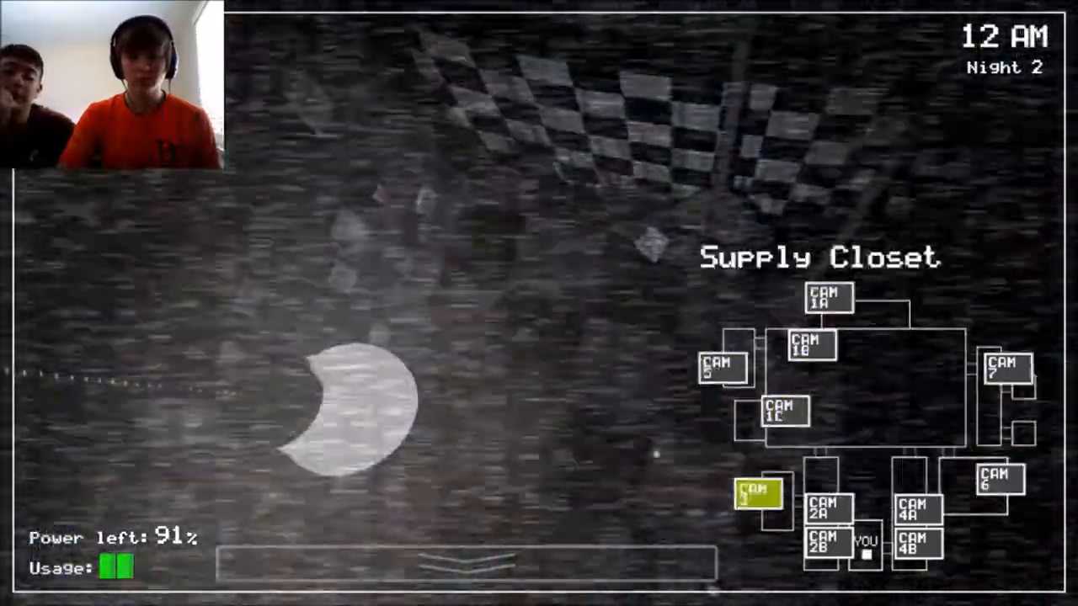
click(828, 508)
click(829, 541)
click(918, 508)
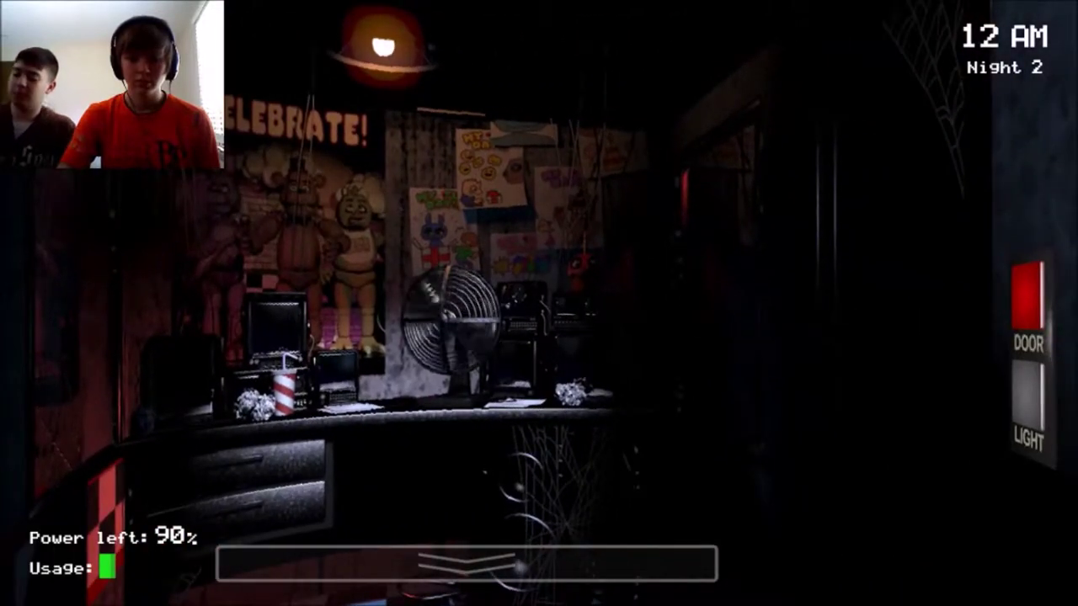
click(1028, 400)
click(1027, 400)
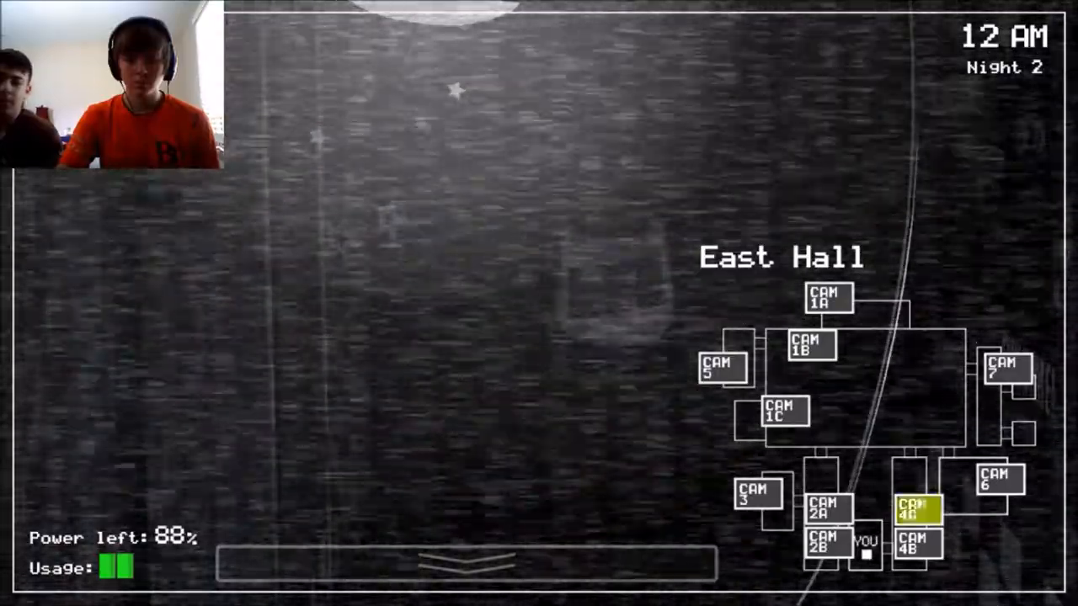
click(918, 543)
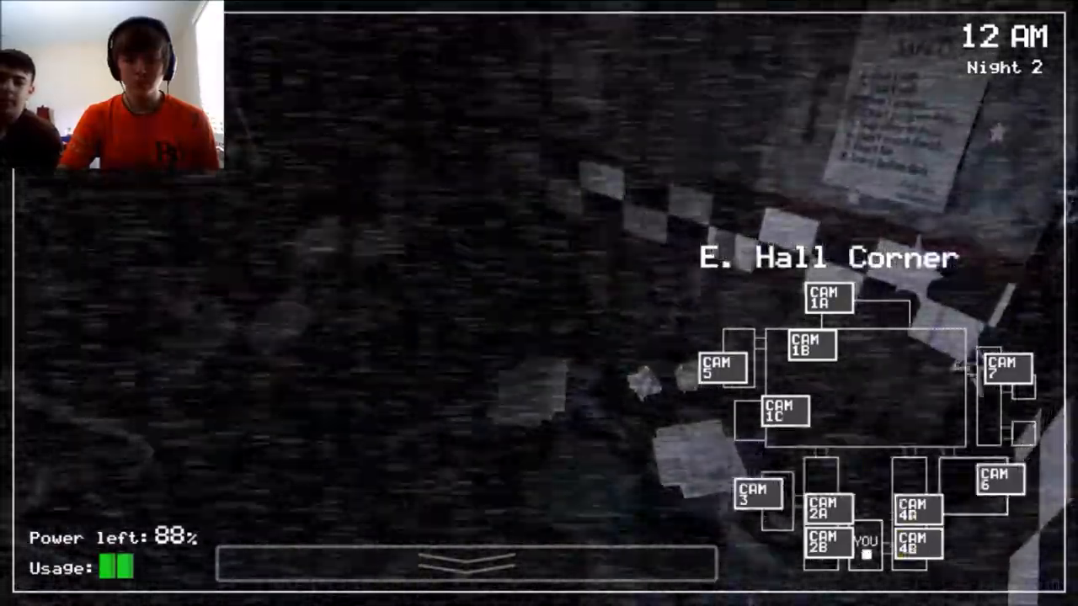
click(812, 345)
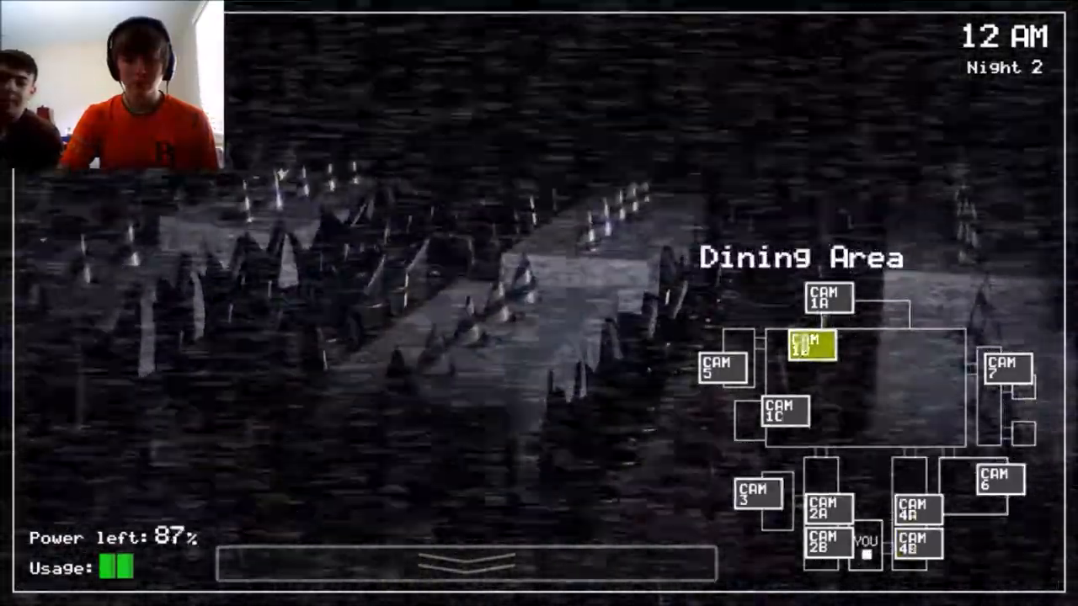
click(721, 368)
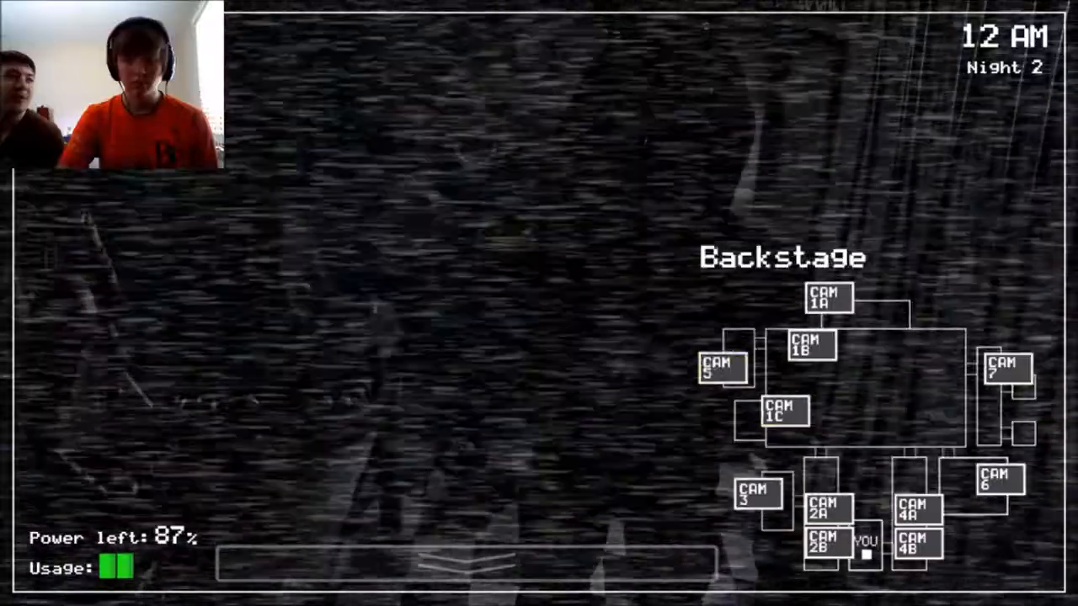
click(829, 298)
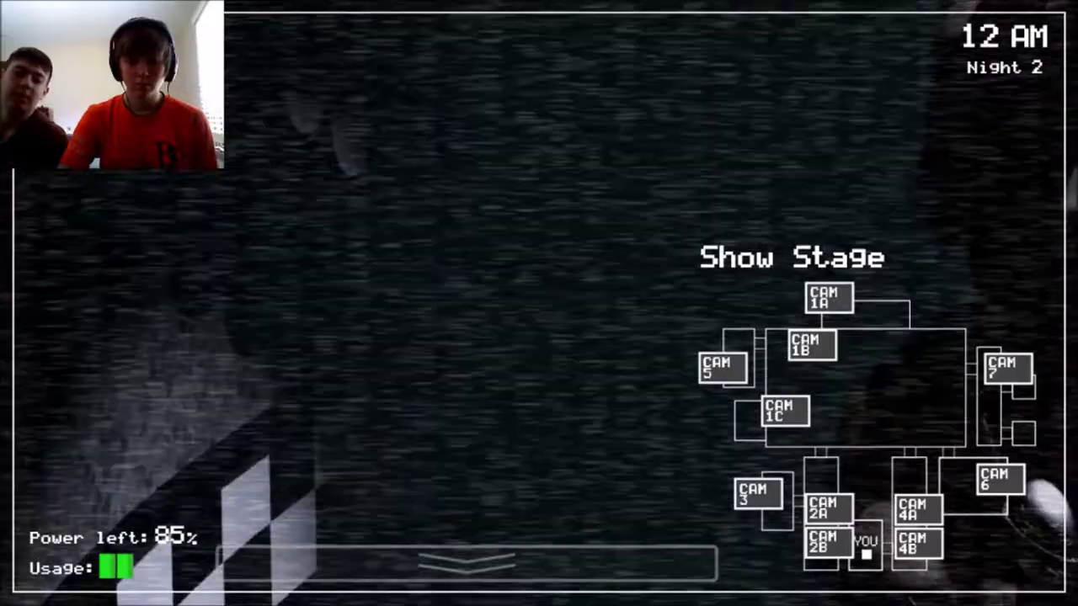
click(784, 411)
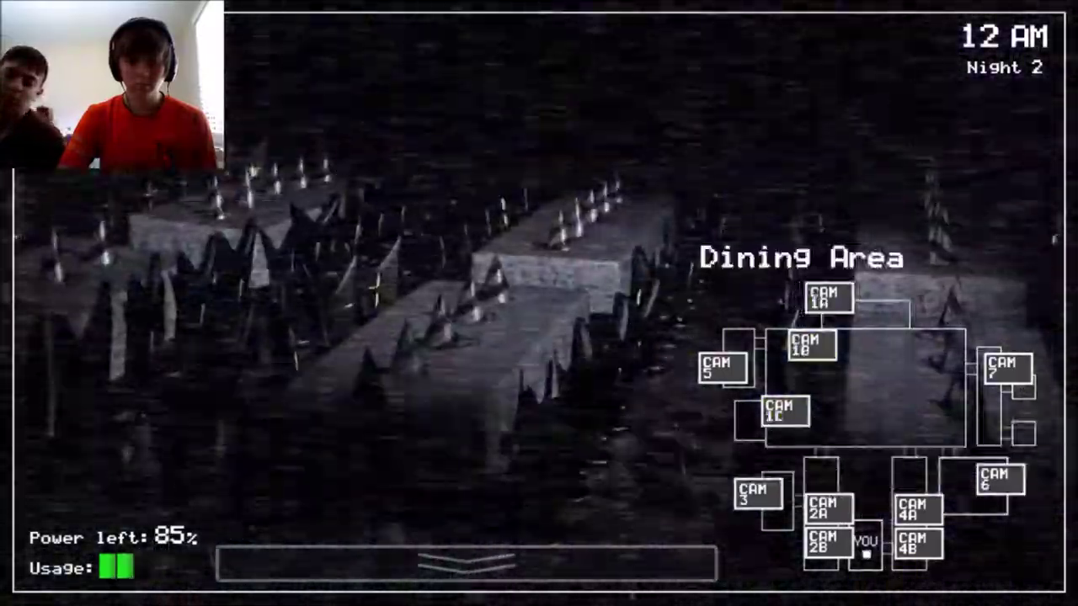
click(722, 367)
click(829, 509)
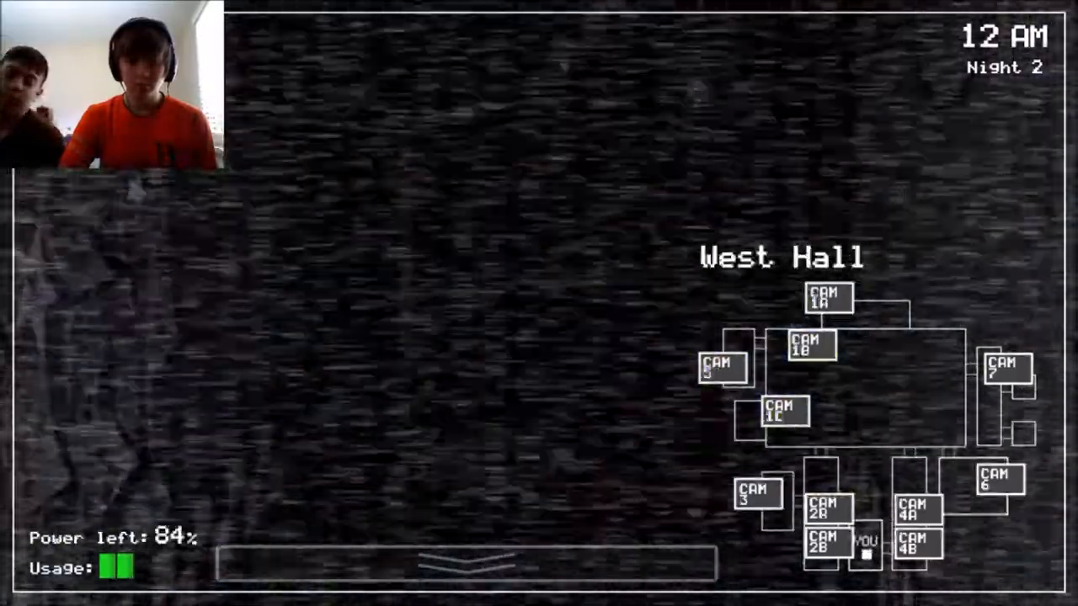
click(918, 508)
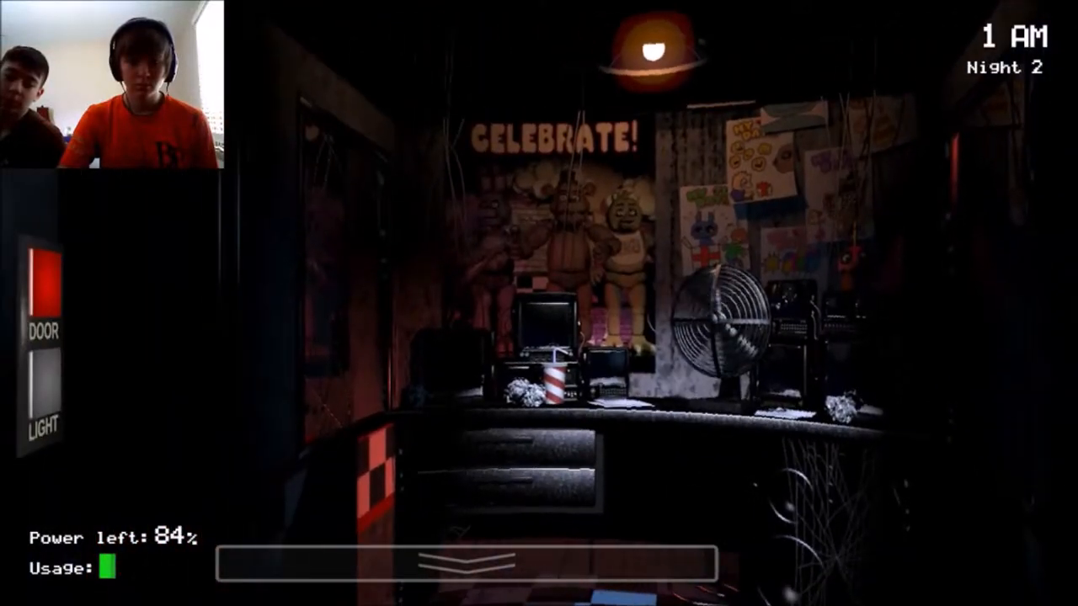
Step: Flash the left and right hallway lights to check both doorways
click(40, 383)
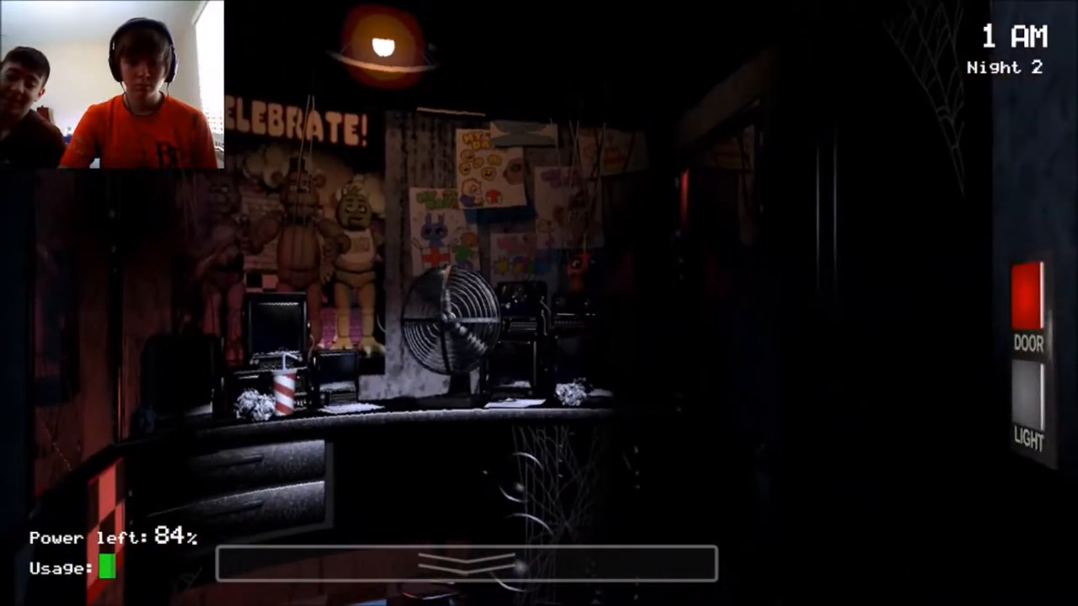
click(1027, 395)
click(1028, 396)
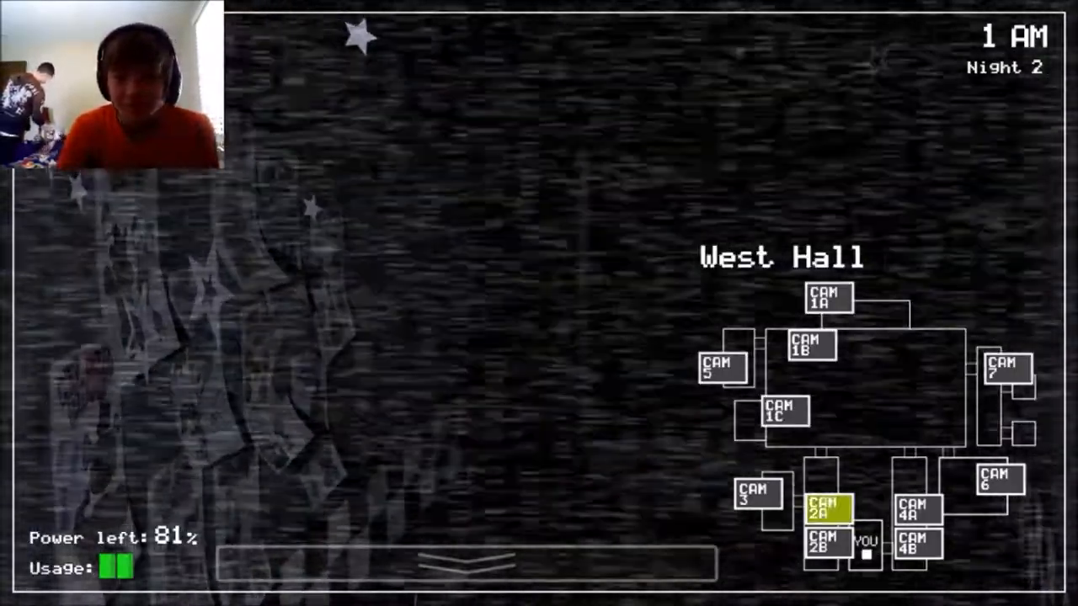
Step: Flip between the East Hall, Backstage and West Hall feeds to watch the halls
click(918, 509)
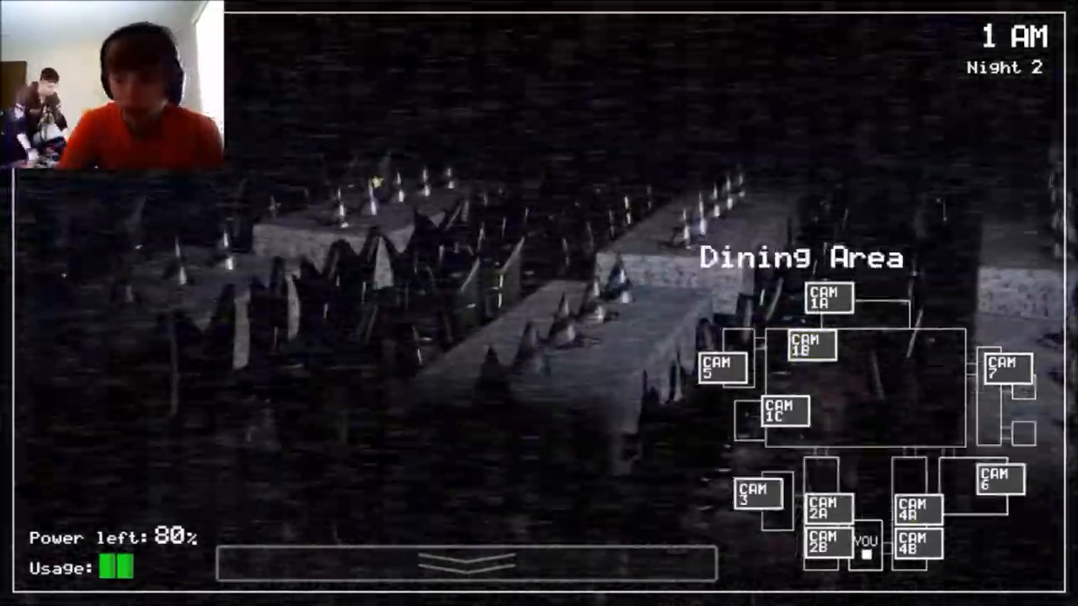
click(722, 368)
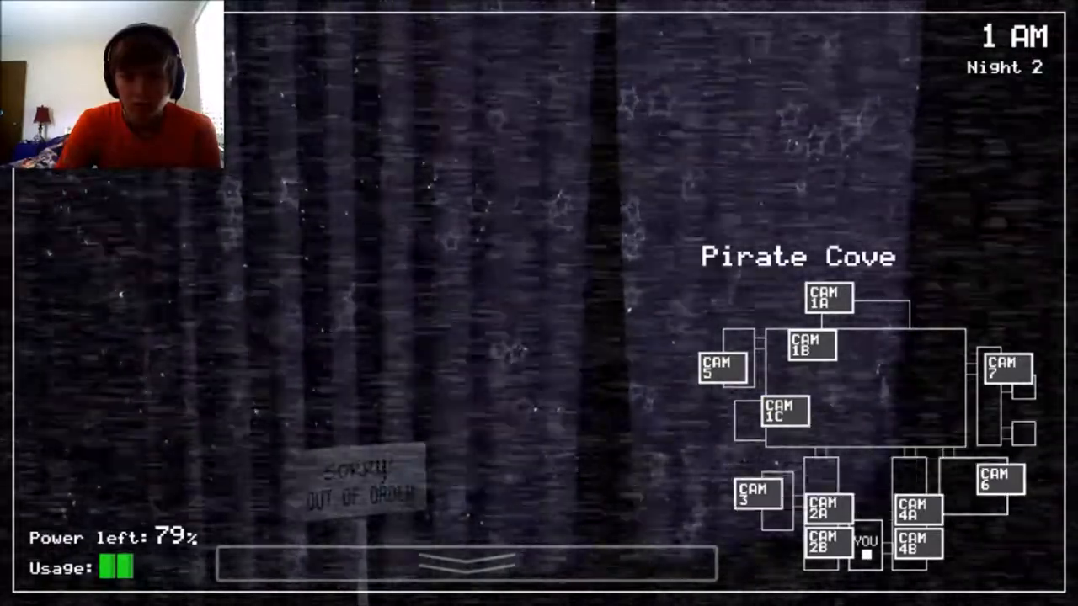
click(829, 509)
click(917, 509)
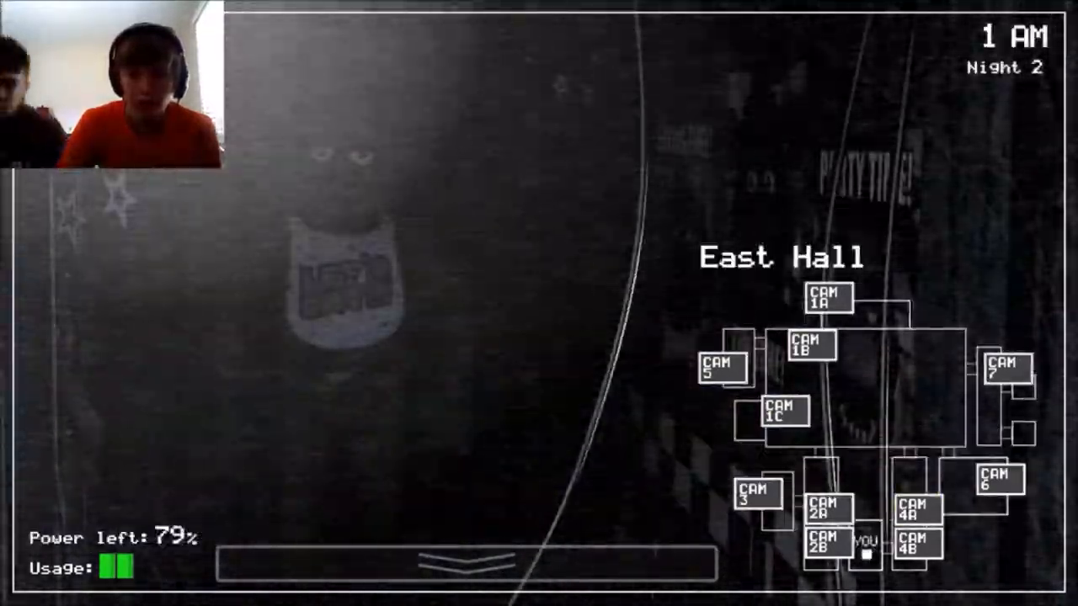
click(723, 367)
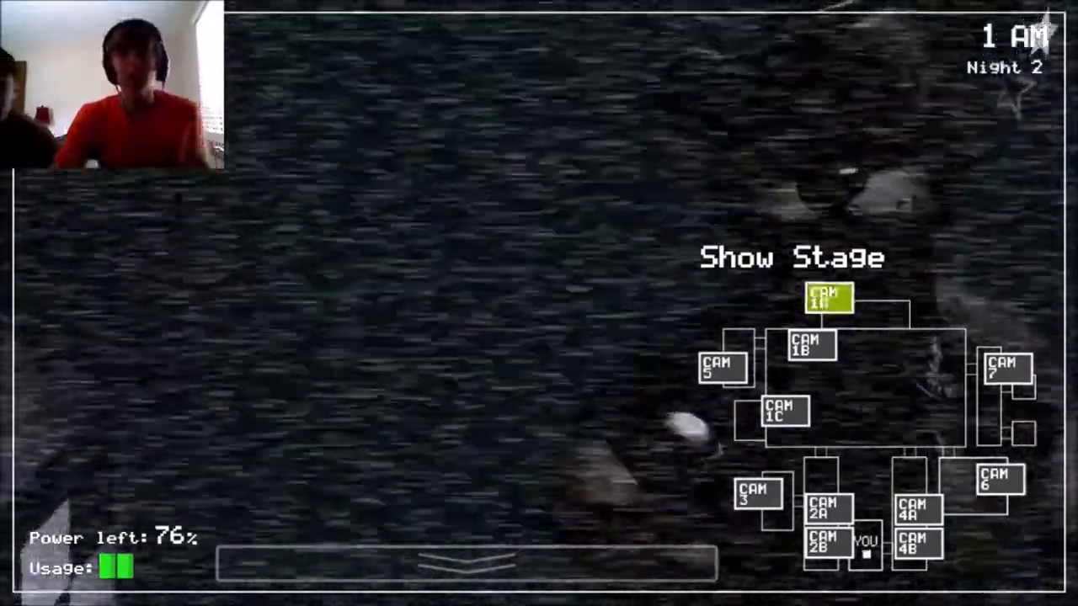
click(720, 368)
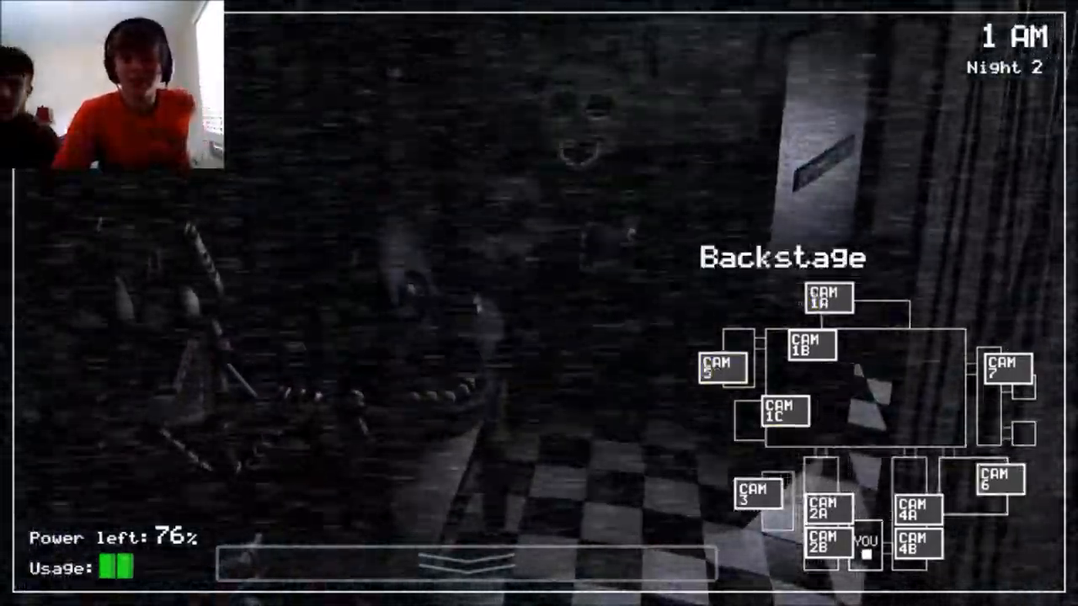
Step: Survey Show Stage, Pirate Cove, Dining Area and both halls, then light the right doorway at 1 AM
click(829, 298)
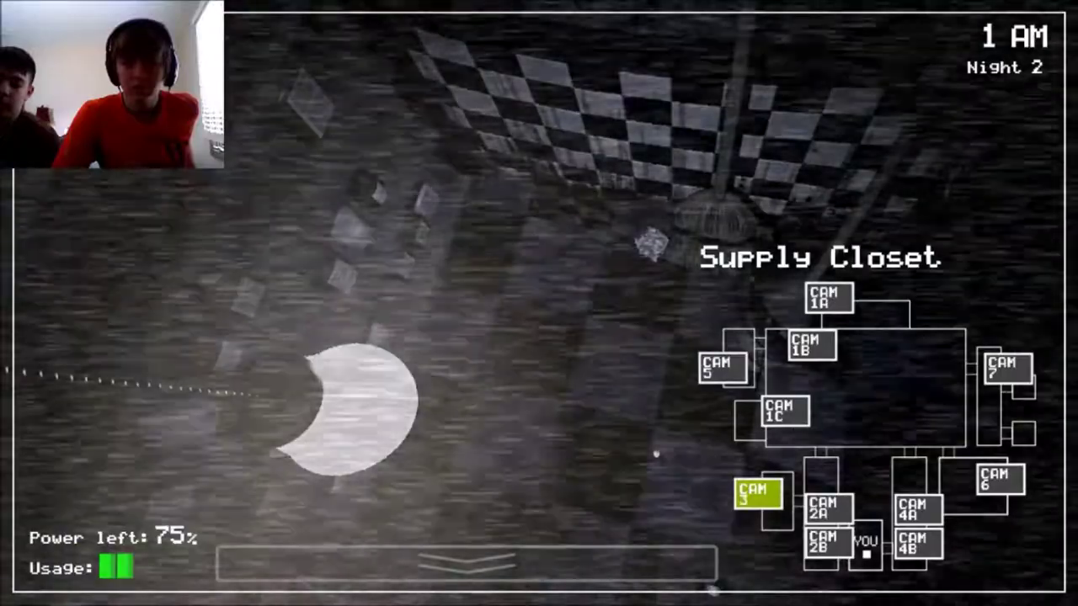
click(784, 411)
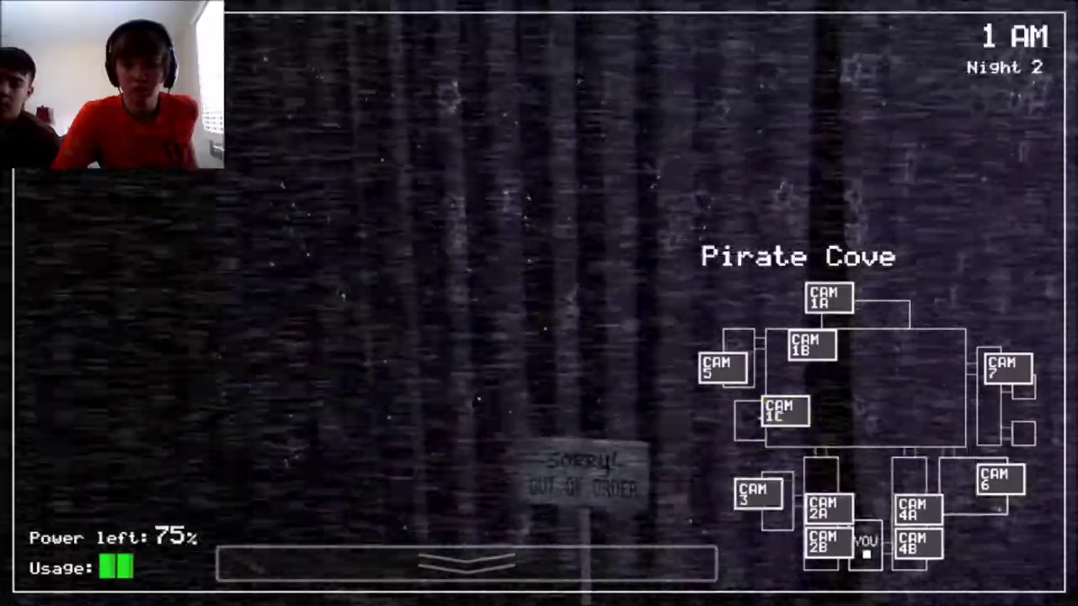
click(828, 298)
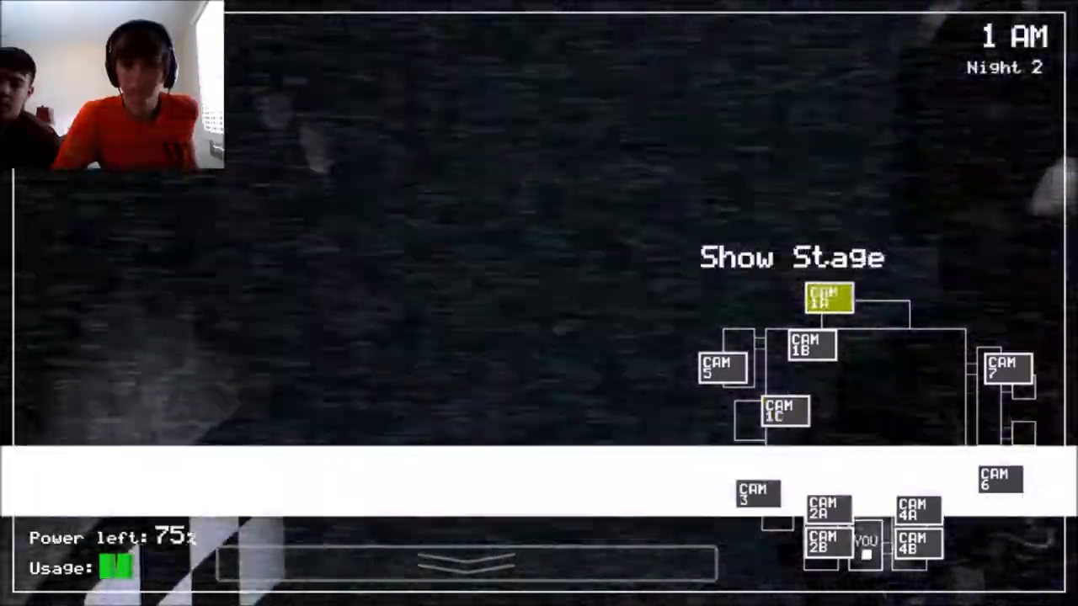
click(812, 344)
click(828, 507)
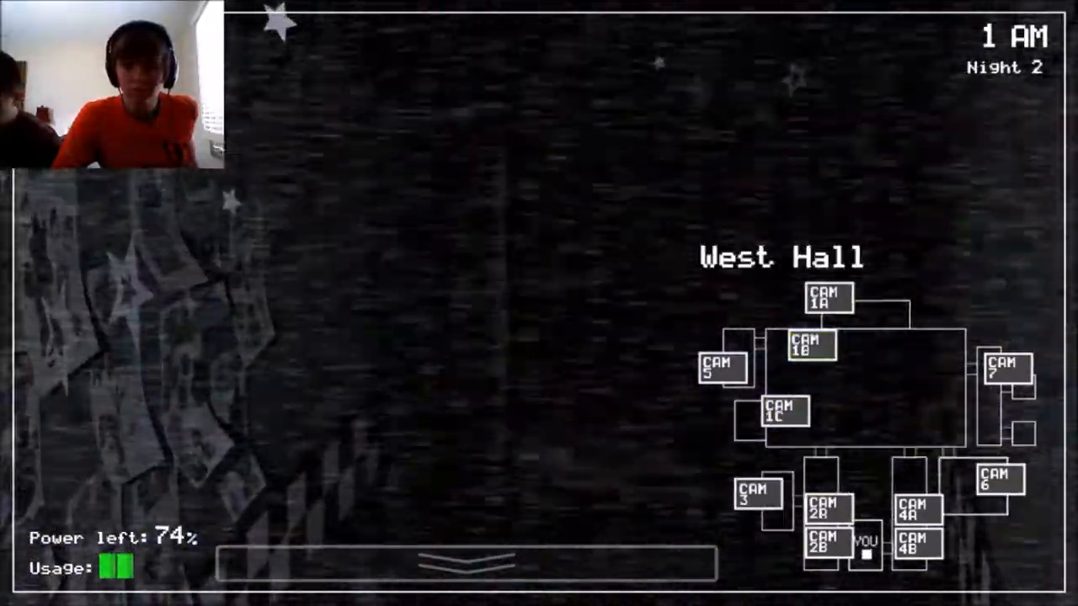
click(918, 508)
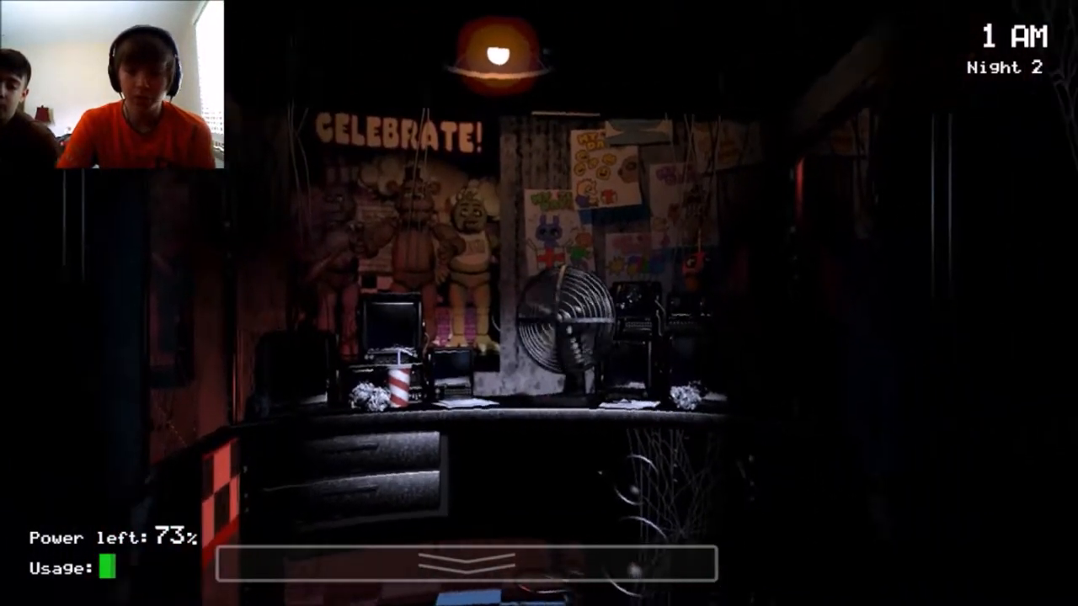
click(1028, 396)
Step: Check both doorway lights, then sweep W. Hall Corner, Pirate Cove, Show Stage, East Hall and West Hall
click(1028, 396)
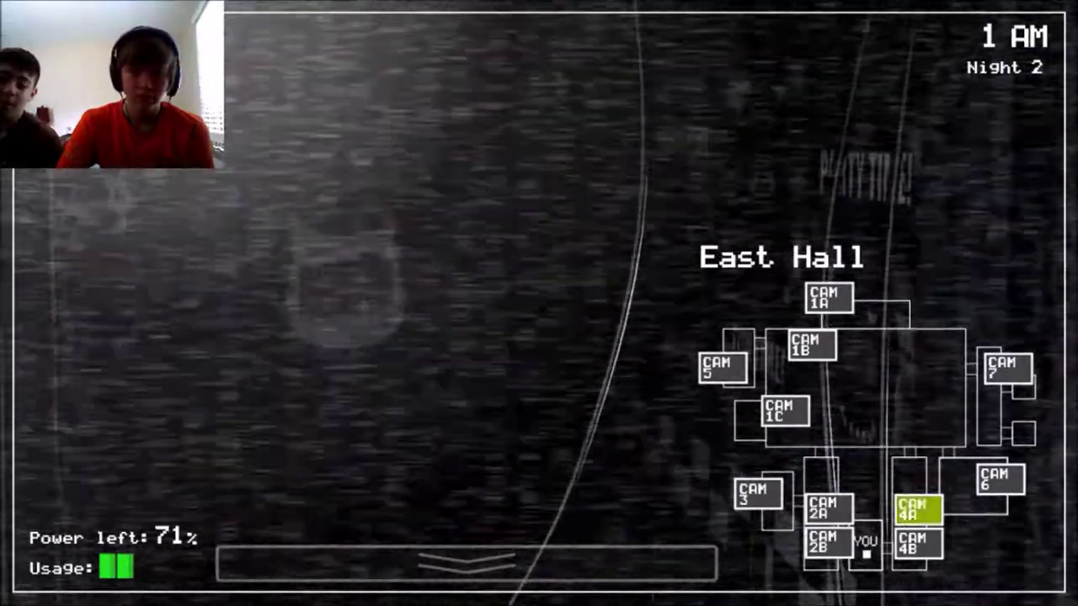
click(829, 508)
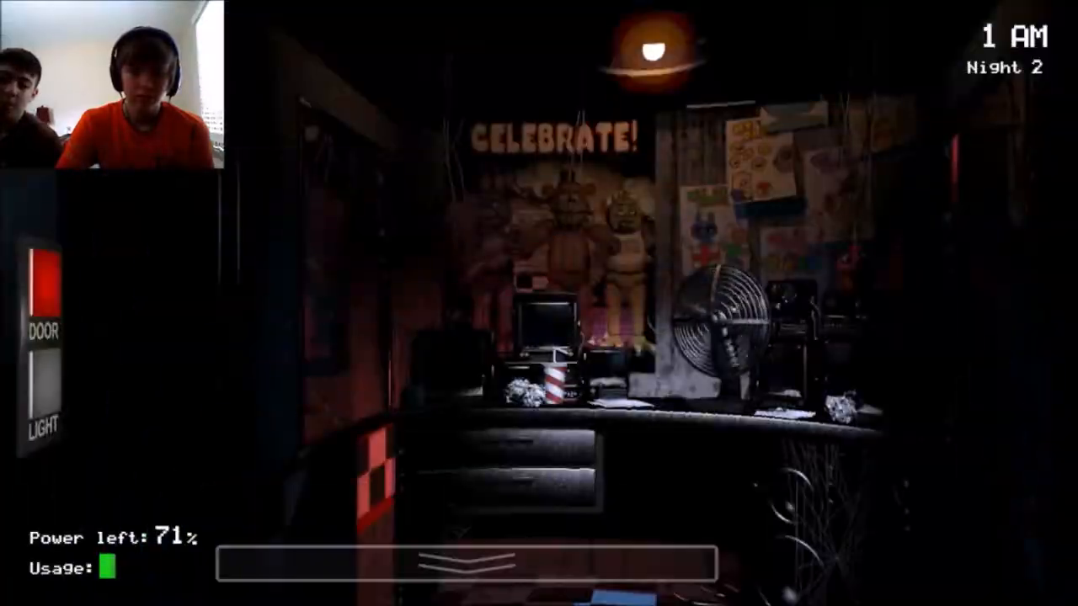
click(44, 402)
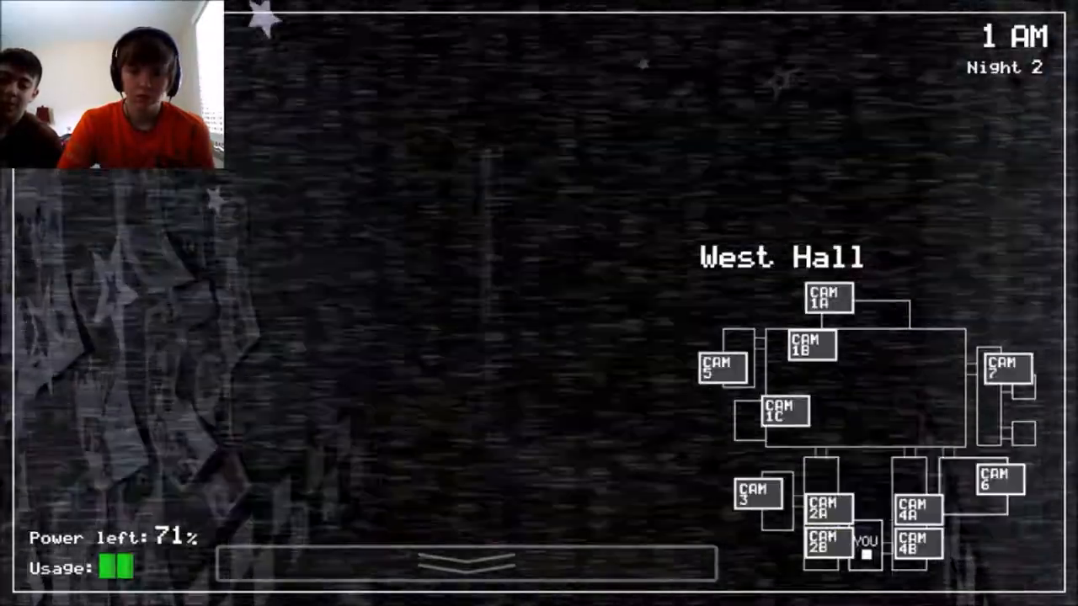
click(828, 541)
click(786, 411)
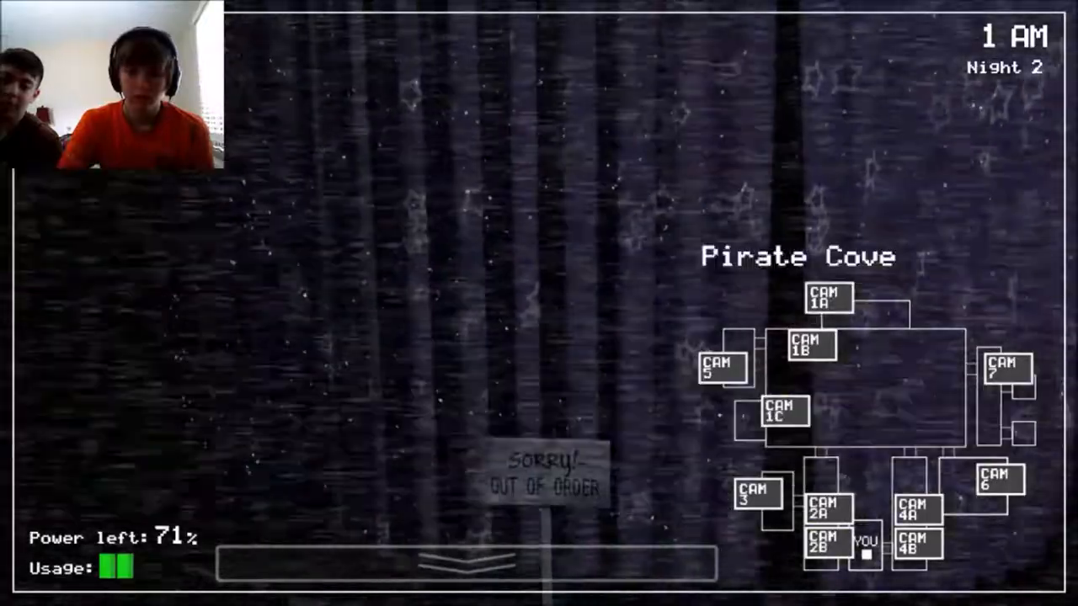
click(828, 298)
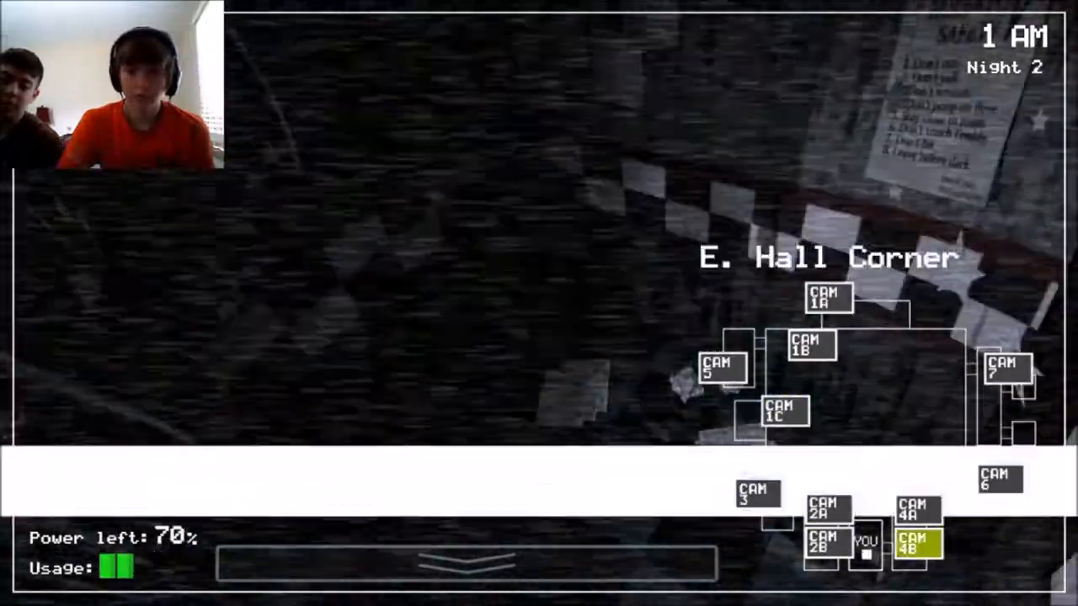
click(919, 509)
click(829, 543)
click(828, 509)
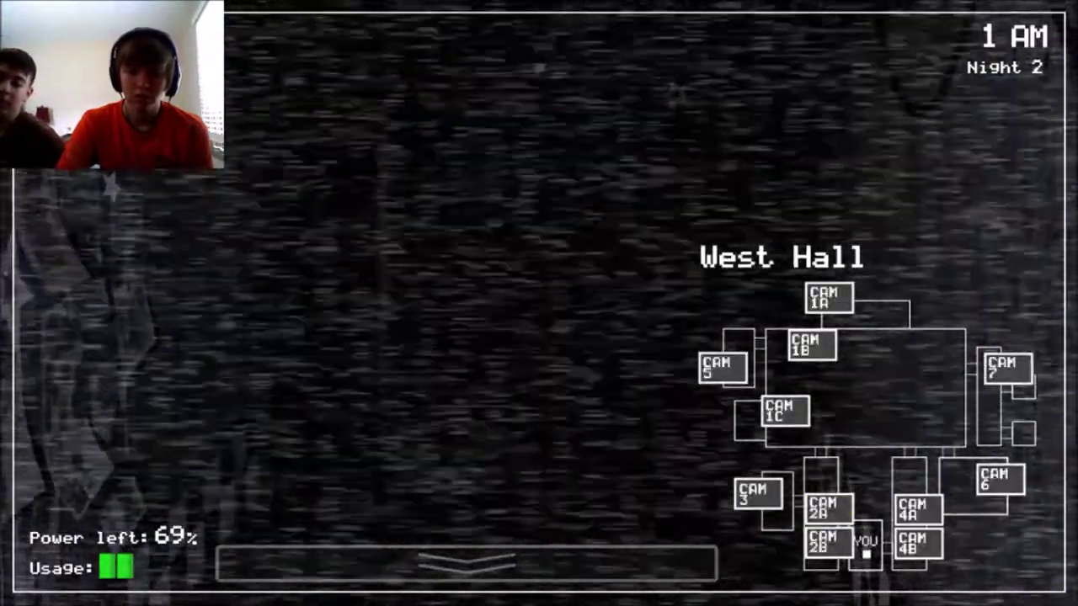
Step: Cycle Supply Closet, East Hall, E. Hall Corner, West Hall corners and Pirate Cove until 2 AM arrives
click(758, 494)
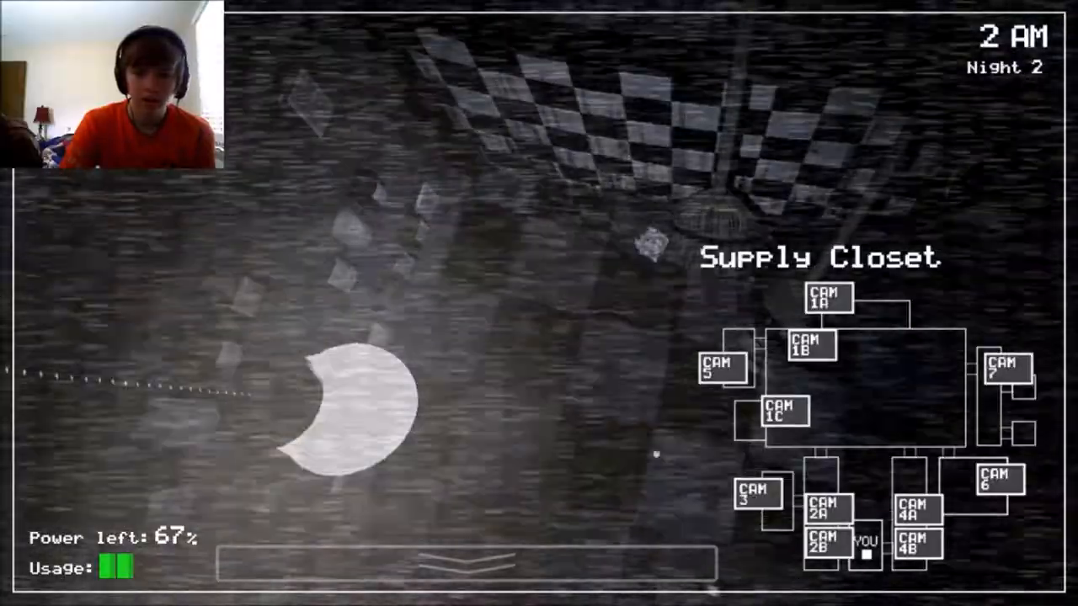
click(1001, 478)
click(918, 543)
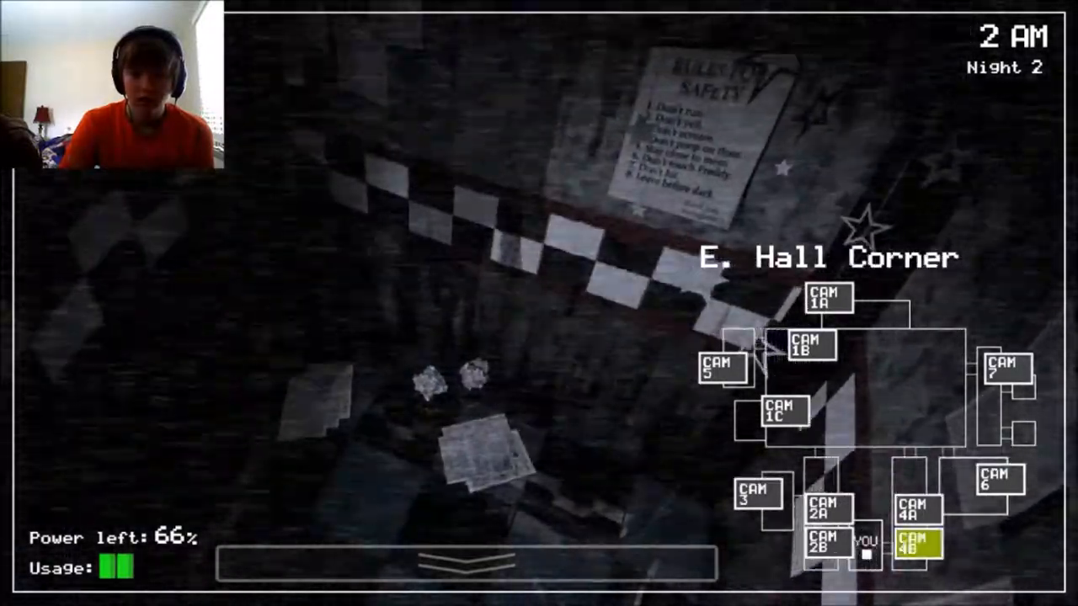
click(829, 508)
click(829, 543)
click(757, 492)
click(828, 508)
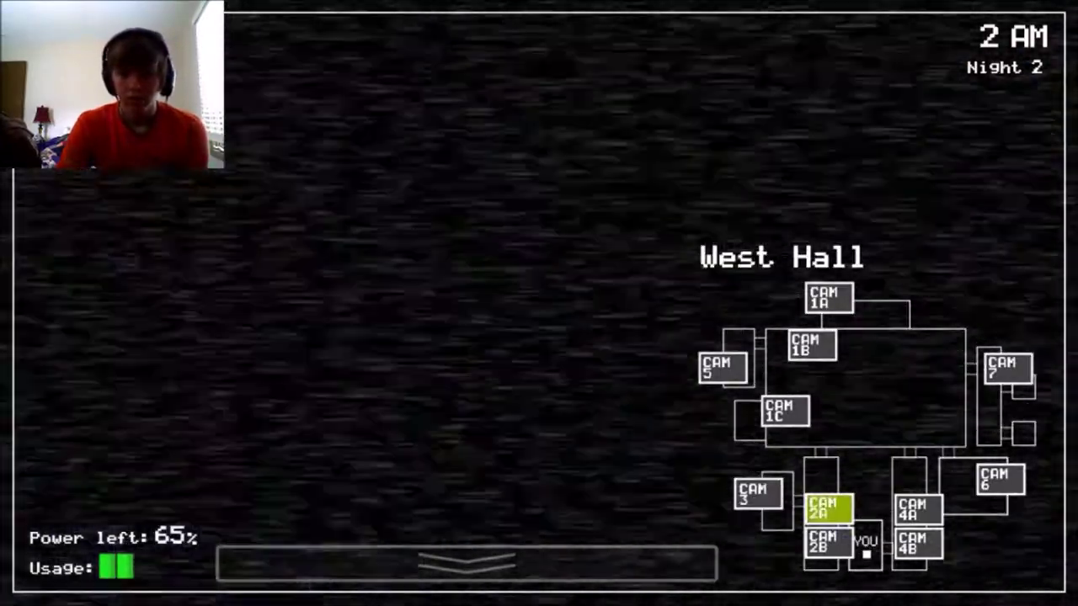
click(785, 411)
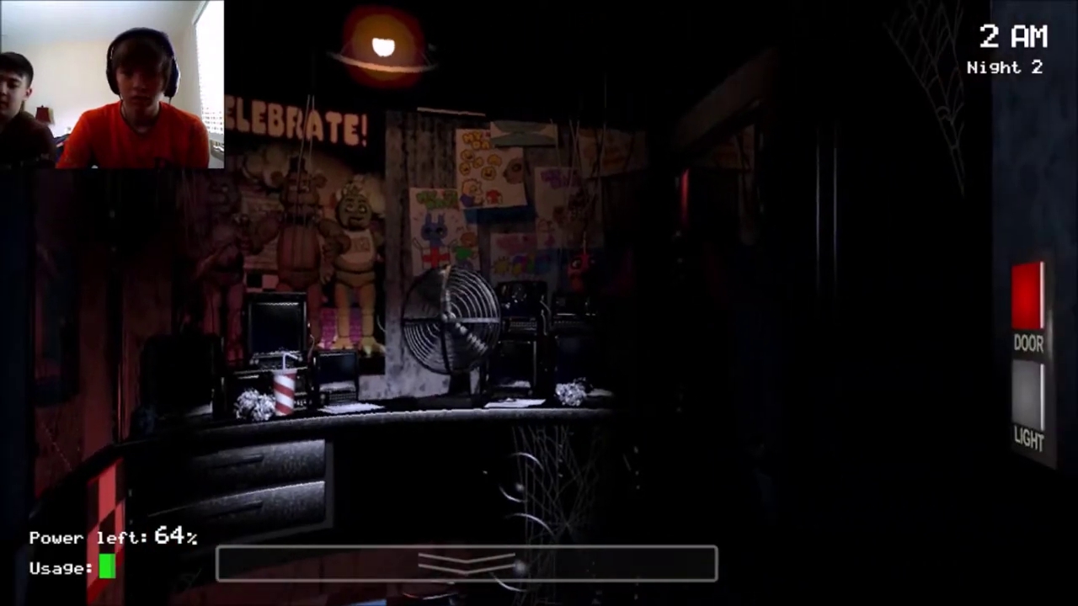
Step: Flash the right doorway light, check Pirate Cove and W. Hall Corner, and close the left door
click(1027, 394)
click(1028, 394)
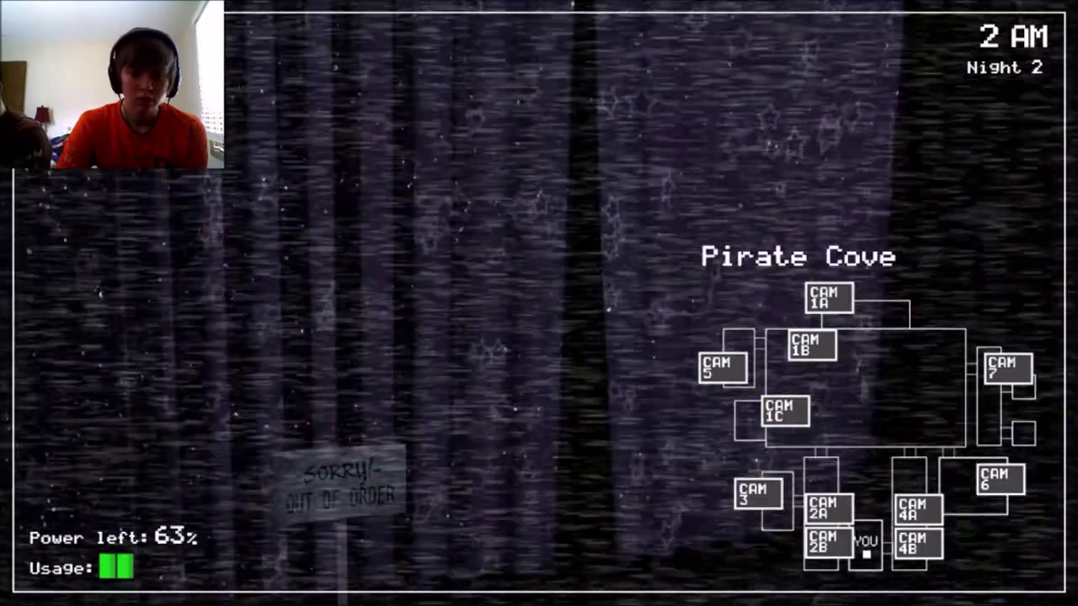
click(786, 411)
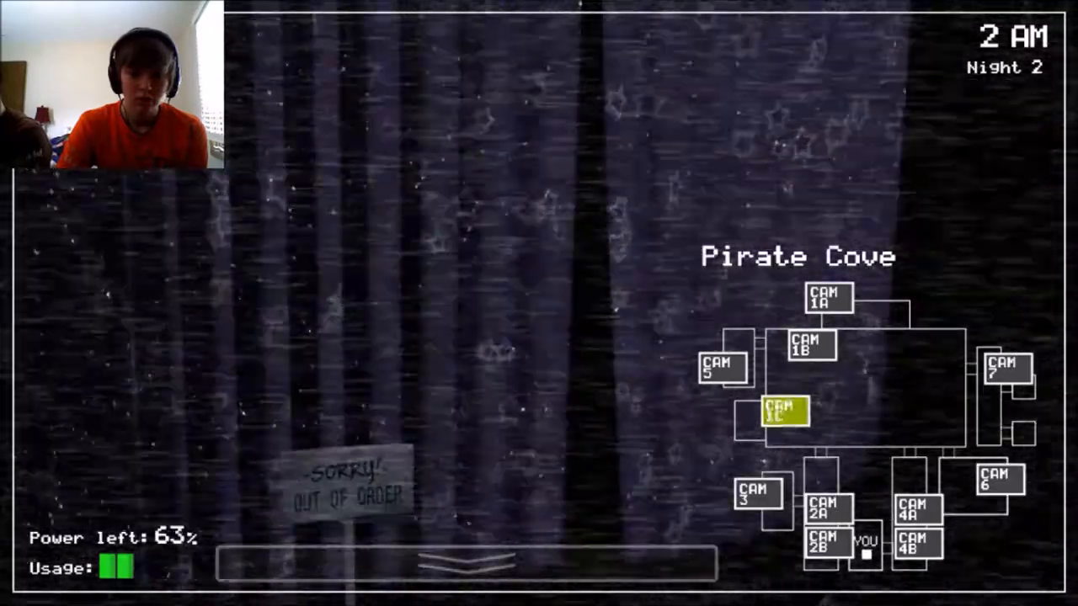
click(828, 543)
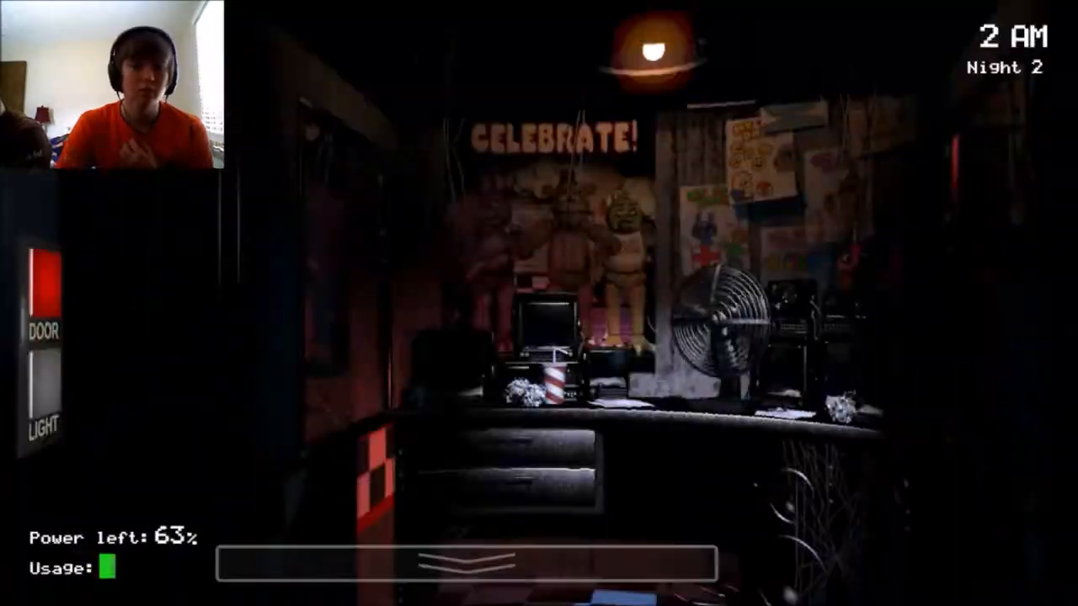
click(45, 283)
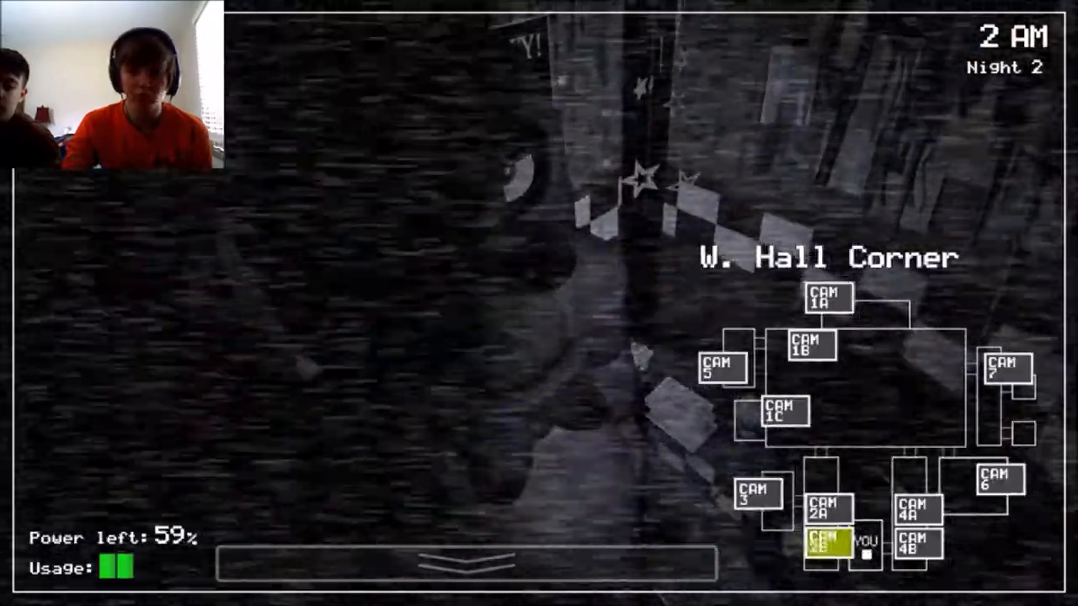
Step: Sweep Supply Closet, Pirate Cove, West Hall, East Hall and Show Stage, then watch W. Hall Corner
click(758, 493)
click(785, 411)
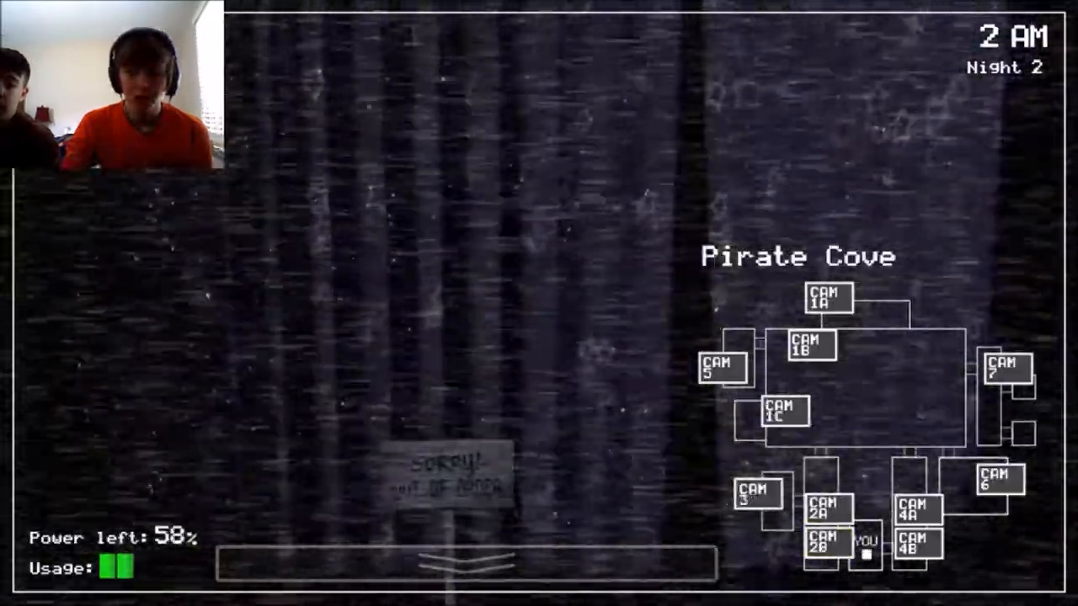
click(829, 507)
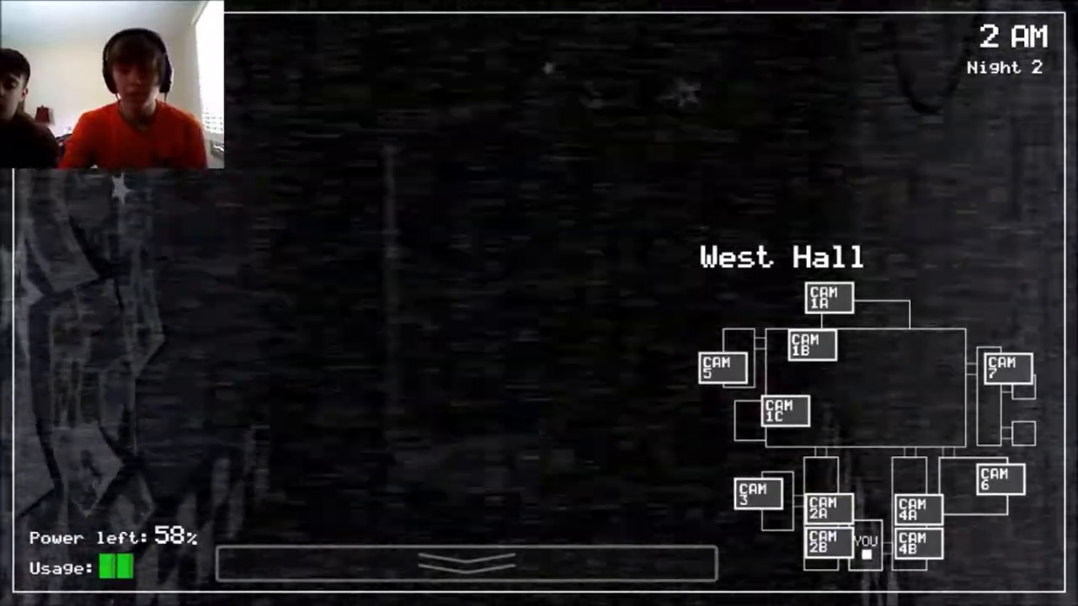
click(918, 508)
click(829, 297)
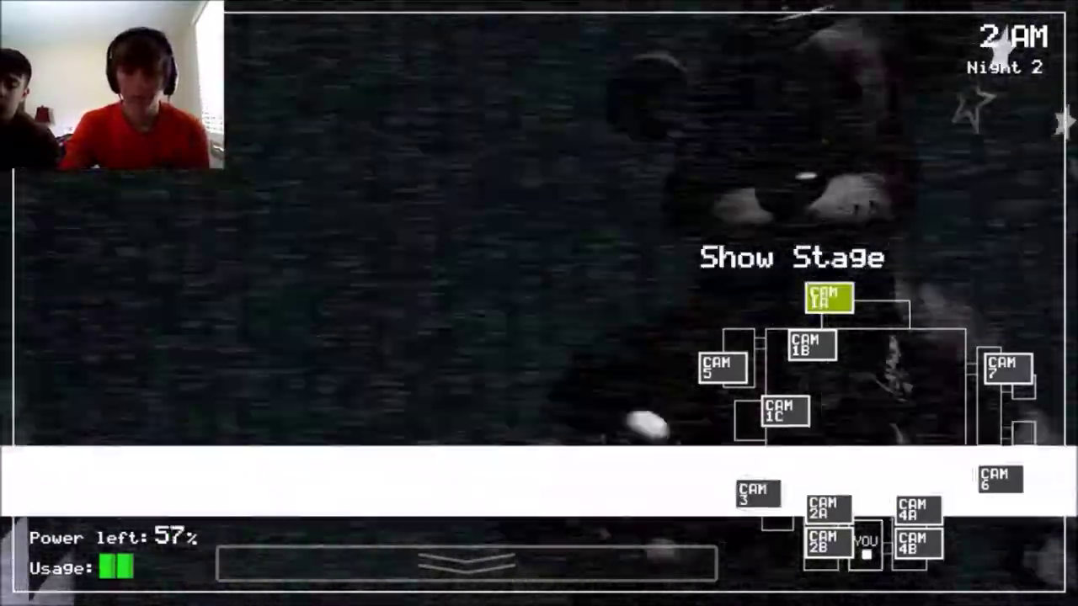
click(785, 411)
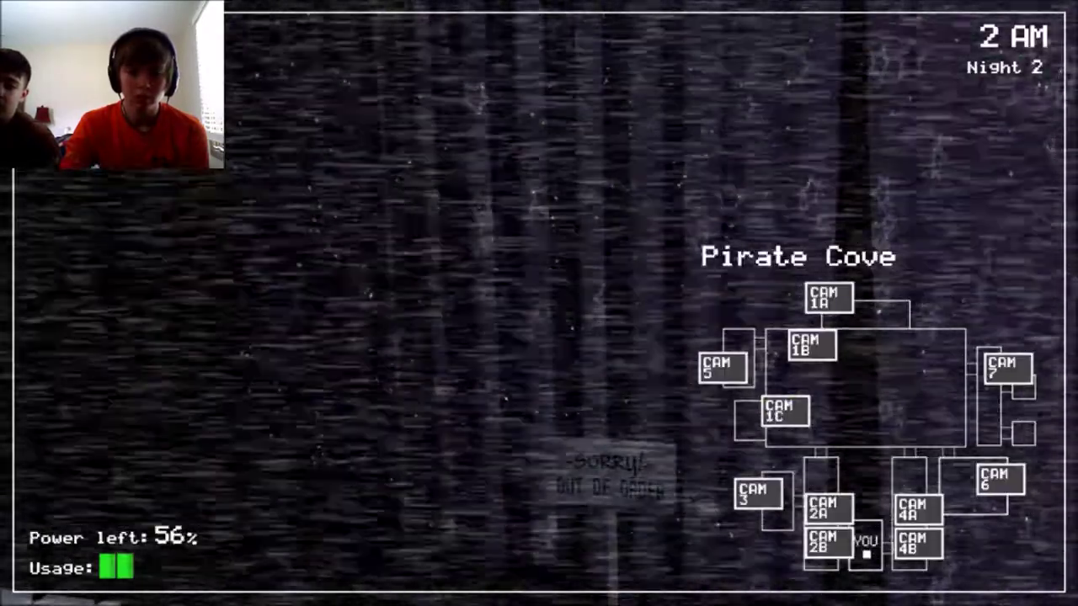
click(829, 542)
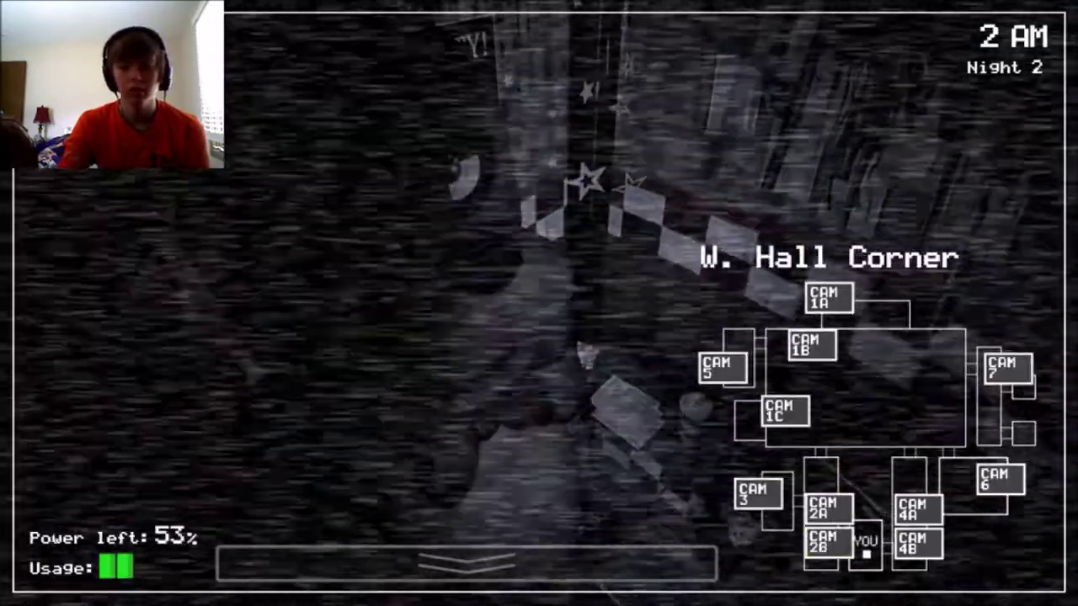
Step: Check East Hall, Pirate Cove, Show Stage and the West Hall corner, then shut the left door on Bonnie at 3 AM
click(918, 508)
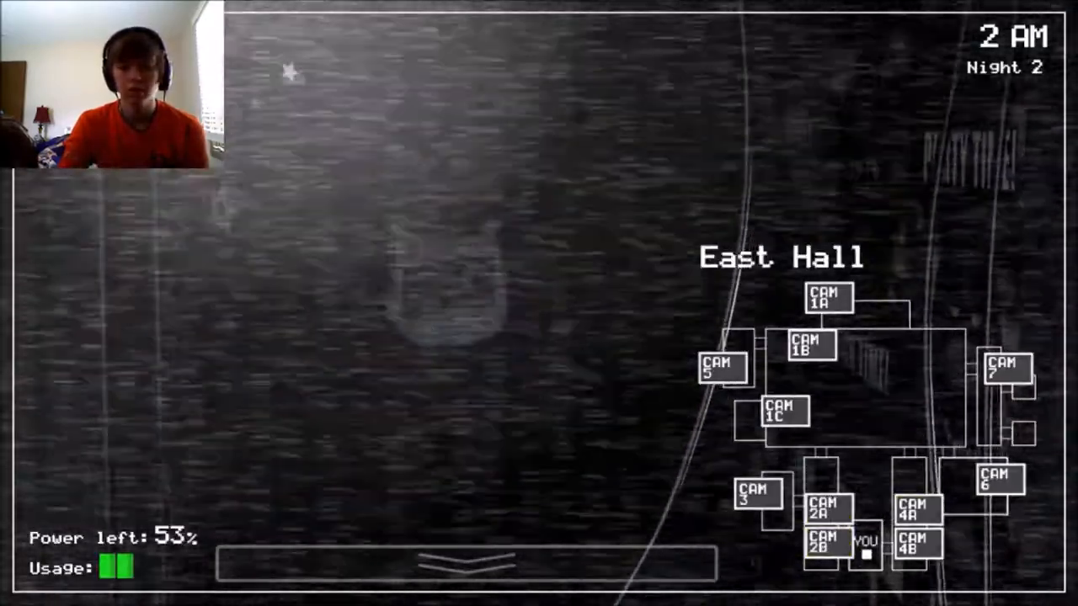
click(785, 411)
click(829, 298)
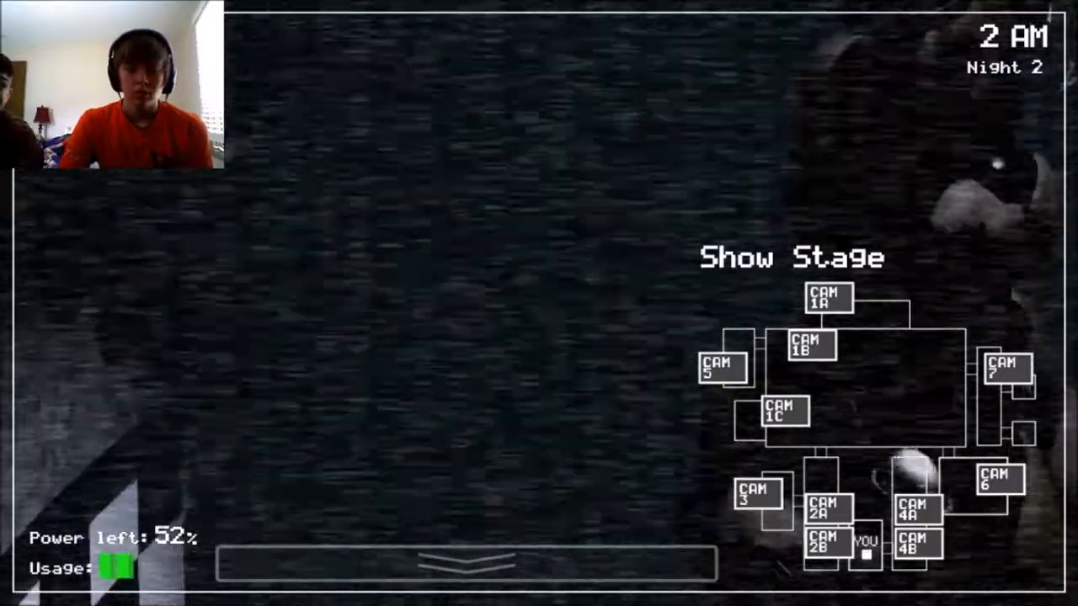
click(829, 543)
click(829, 508)
click(828, 543)
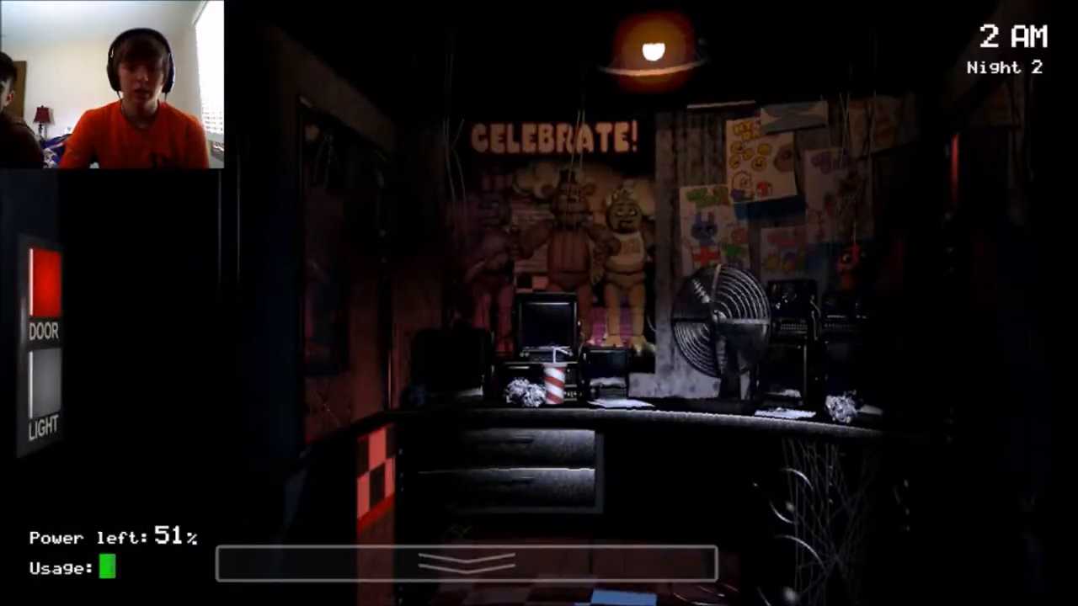
click(46, 282)
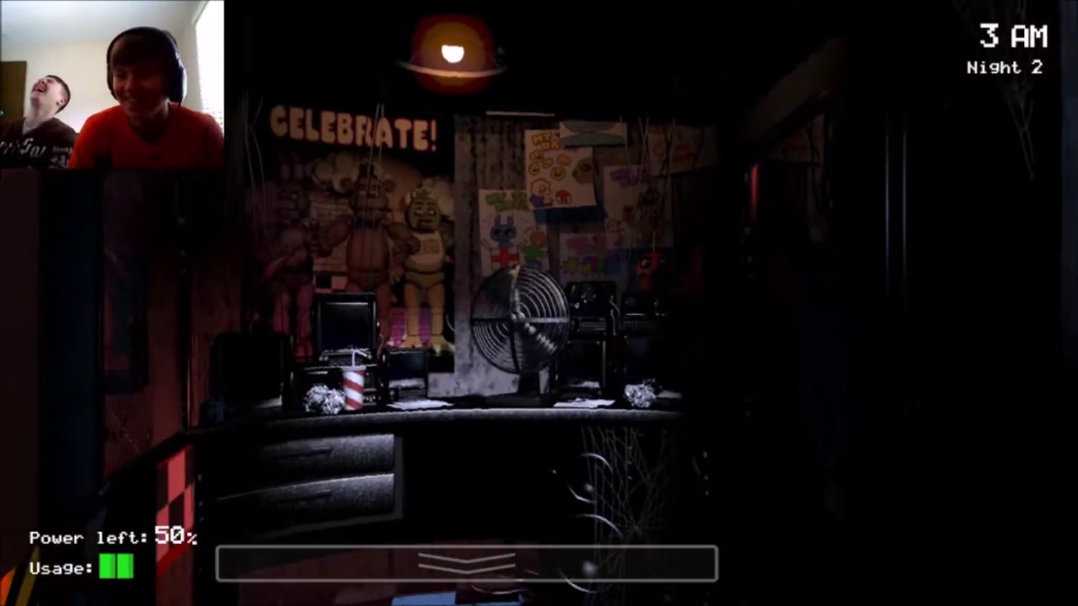
Step: Flash the right hallway light, then watch the East Hall, Pirate Cove and Show Stage feeds
click(1029, 394)
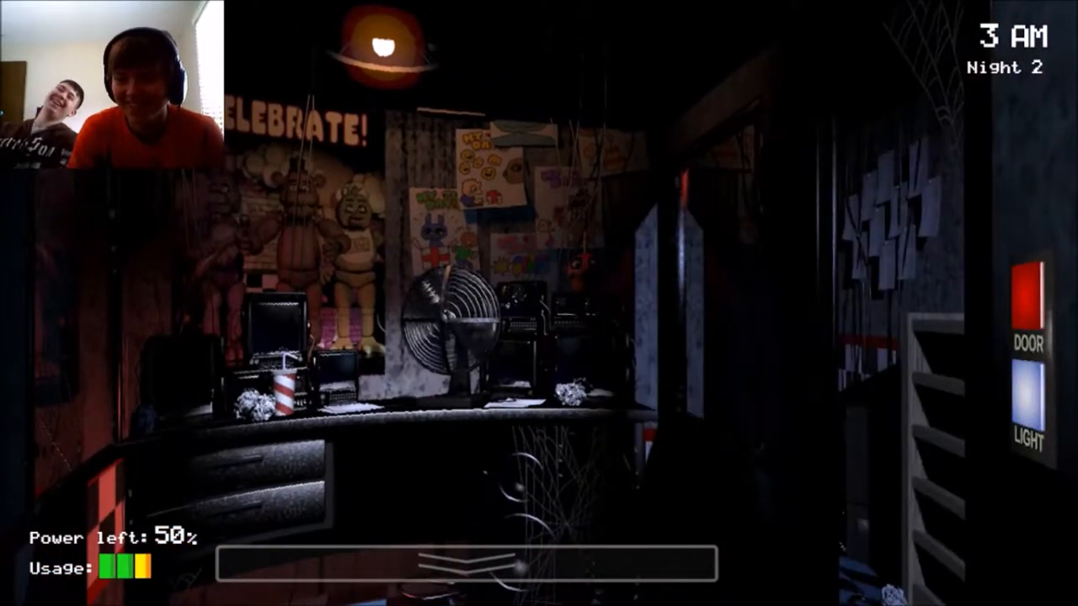
click(1028, 394)
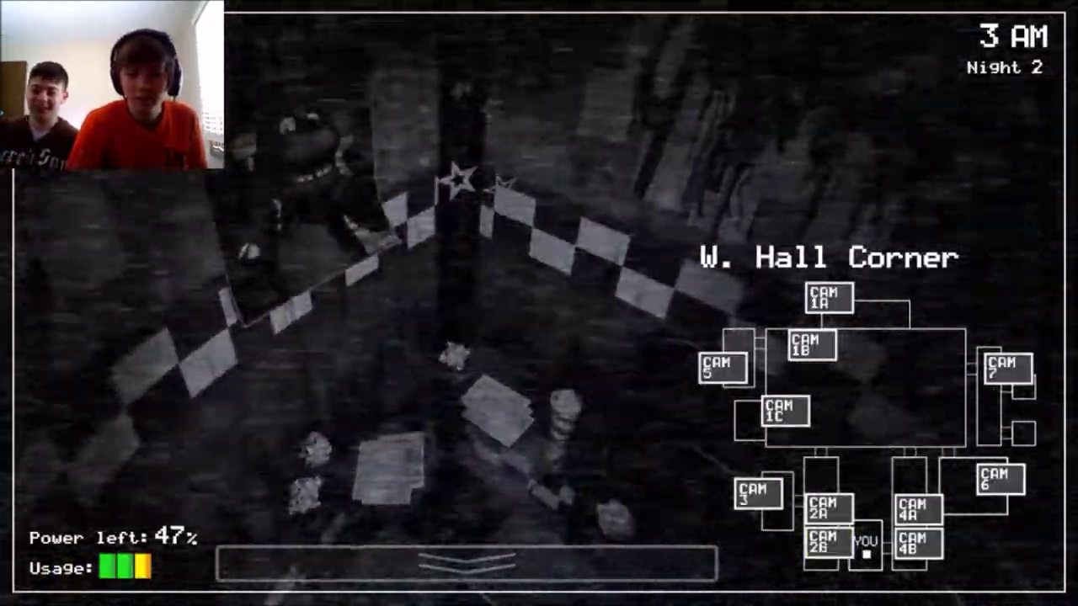
click(918, 507)
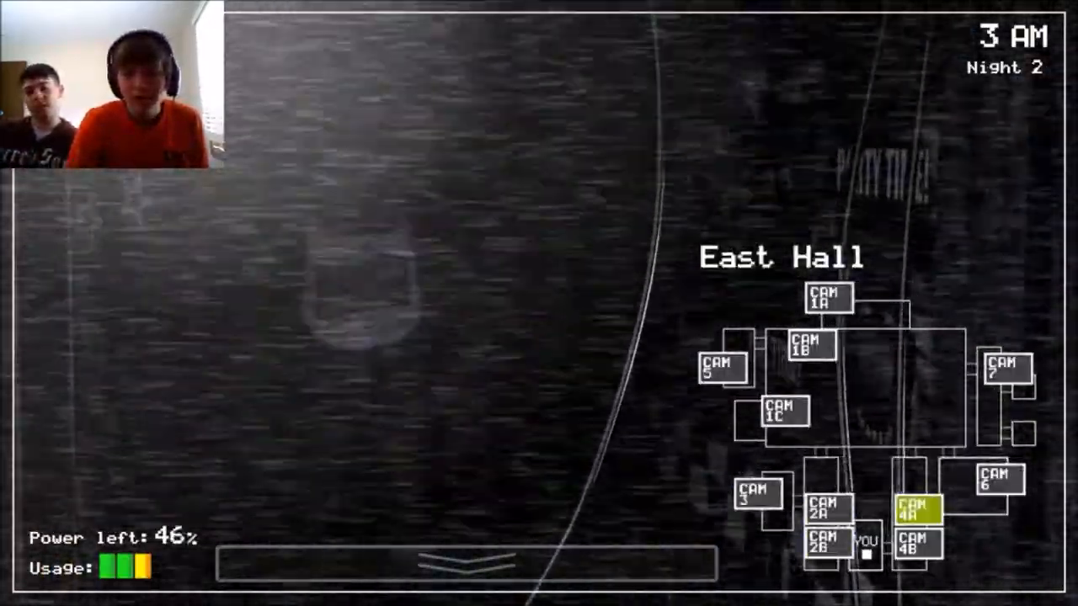
click(785, 410)
click(829, 297)
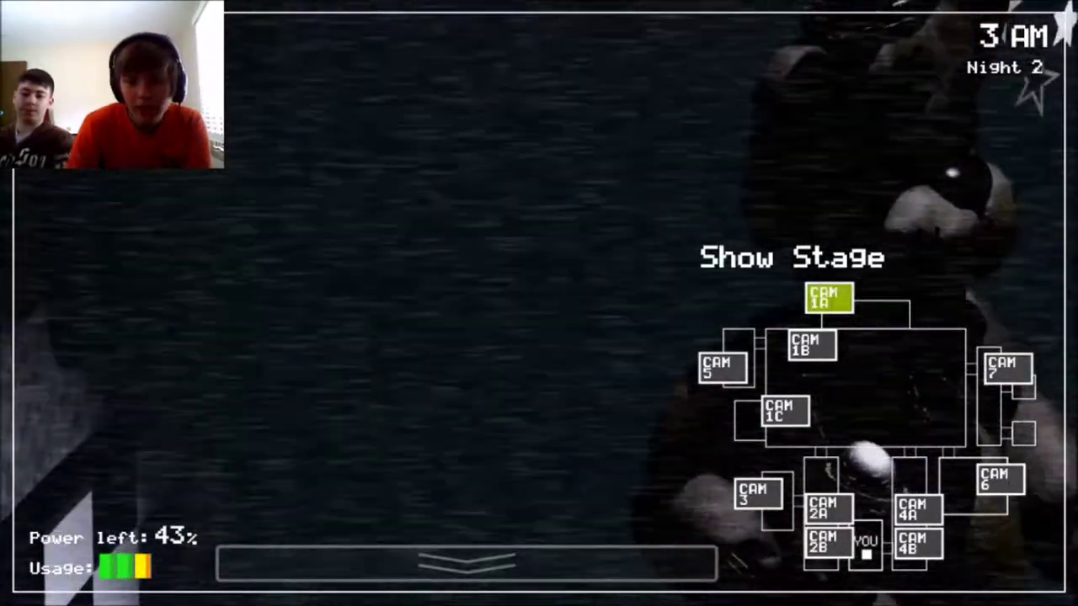
Step: Sweep W. Hall Corner, West Hall, Supply Closet, Pirate Cove, Backstage and Dining Area
click(828, 542)
click(828, 508)
click(758, 495)
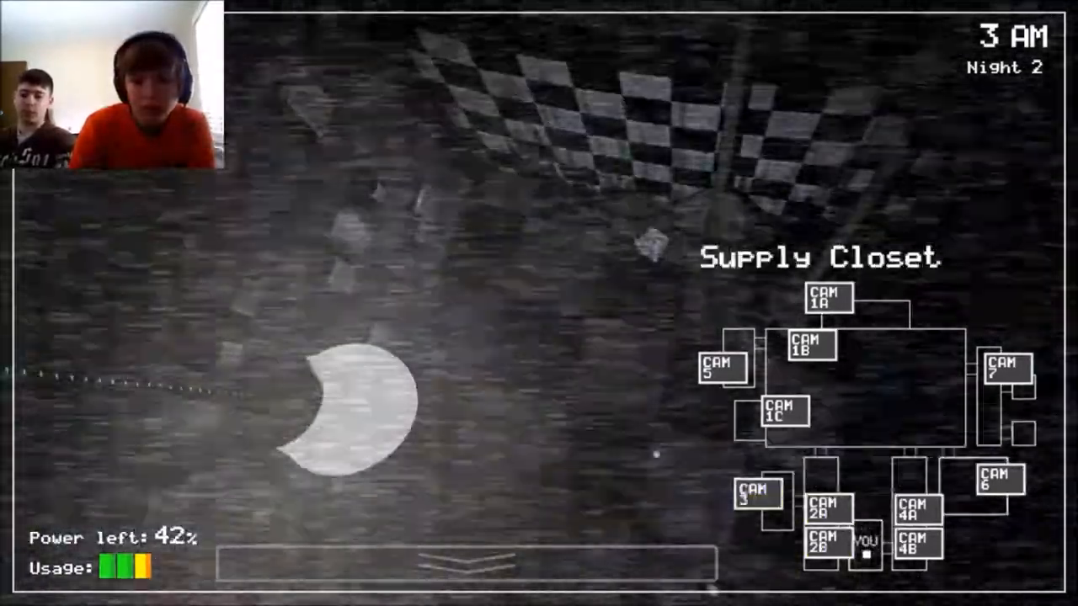
click(785, 411)
click(723, 368)
click(812, 345)
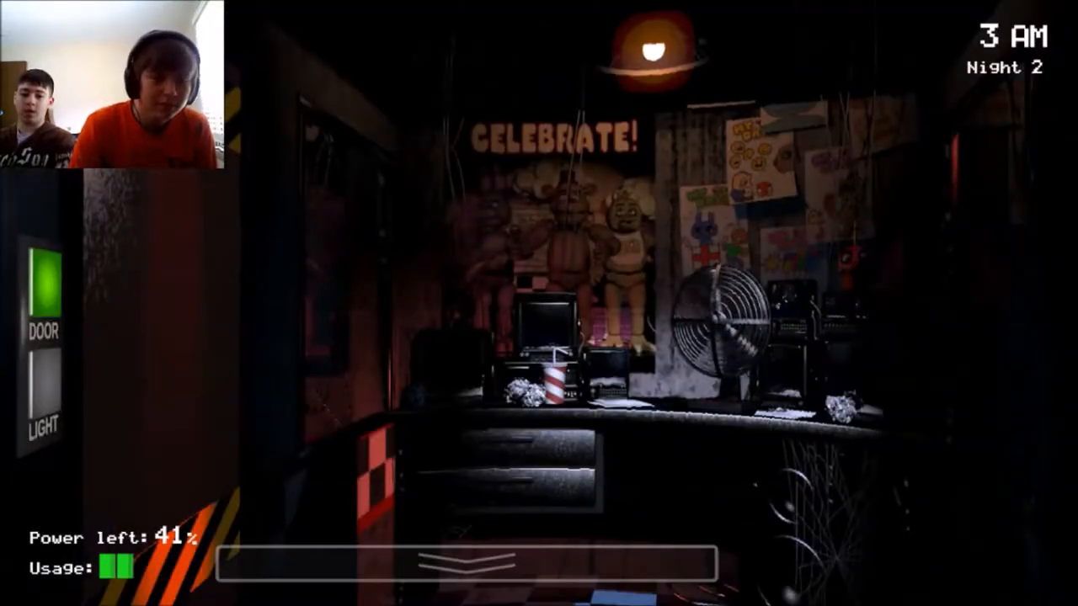
Step: Shut the left door and check E. Hall Corner, East Hall, Pirate Cove and Show Stage as power drains to 37%
click(44, 282)
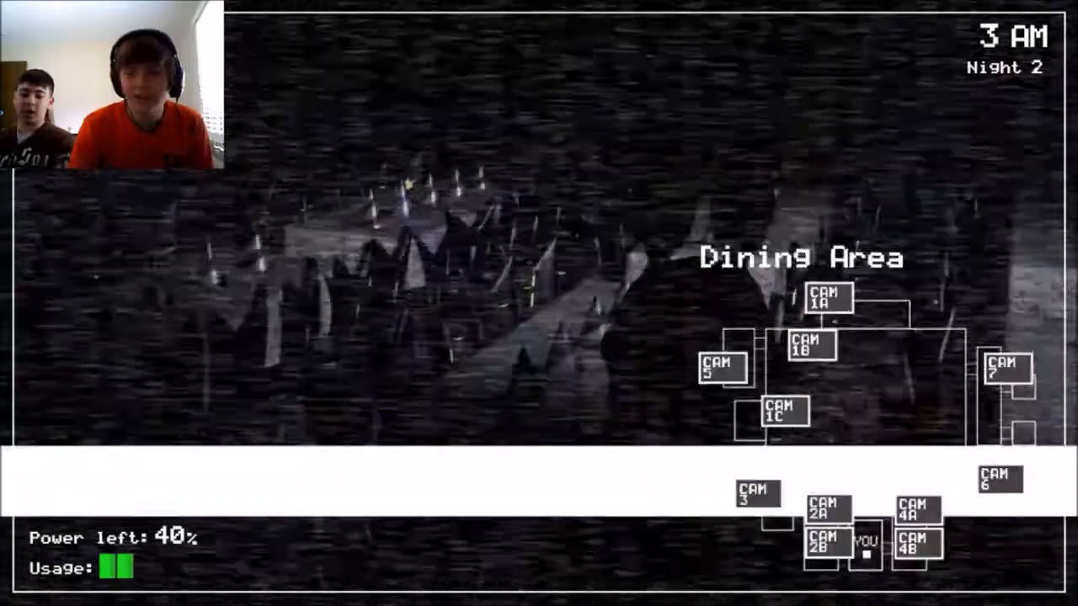
click(918, 543)
click(917, 508)
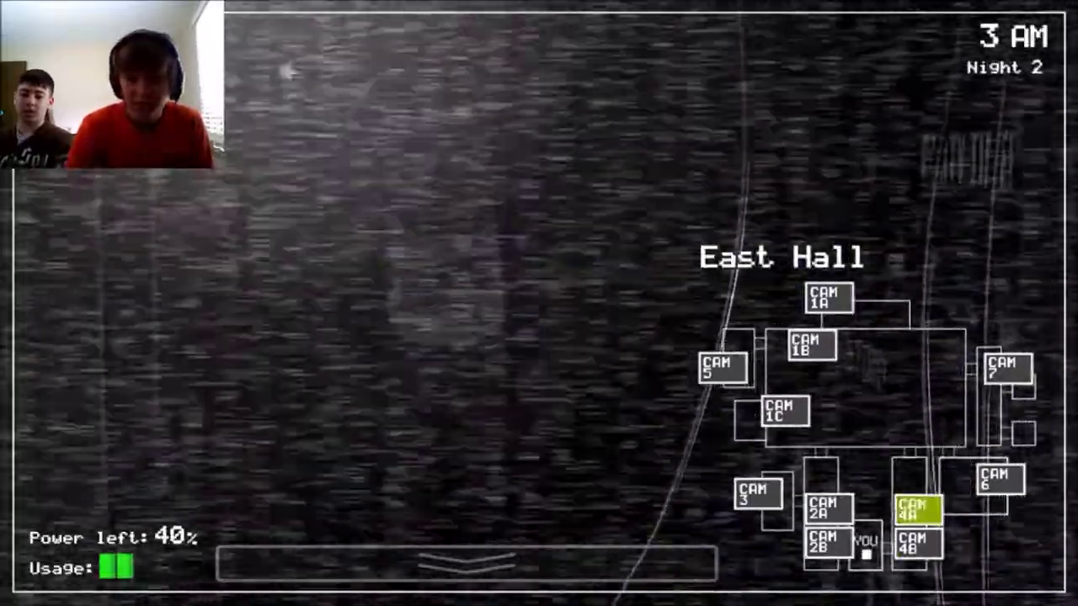
click(785, 410)
click(828, 298)
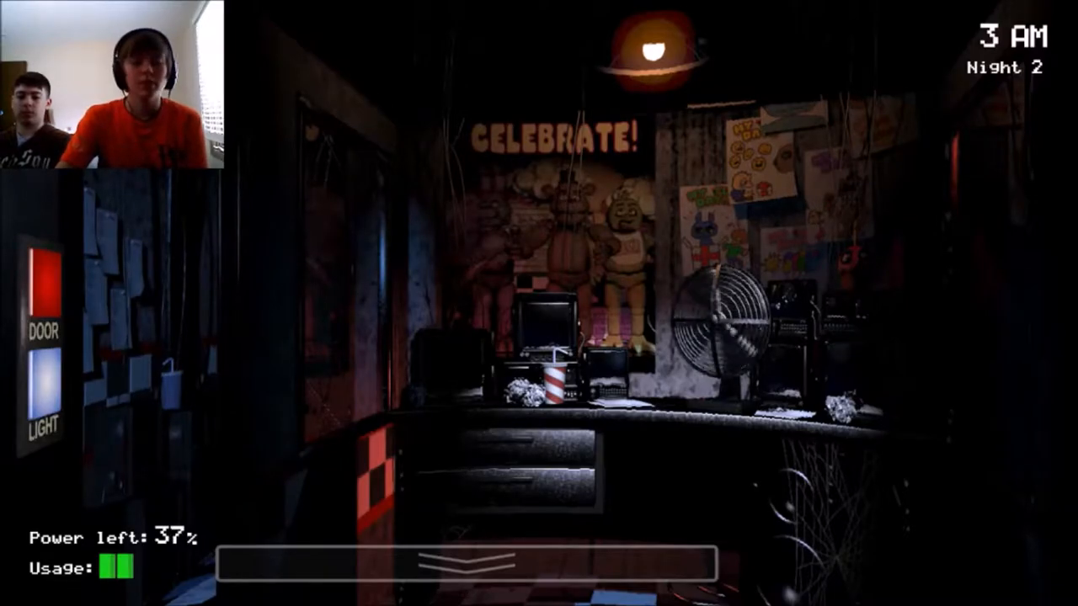
Step: Turn off the left light and sweep Dining Area, W. Hall Corner, East Hall, Pirate Cove, Backstage and Supply Closet
click(39, 383)
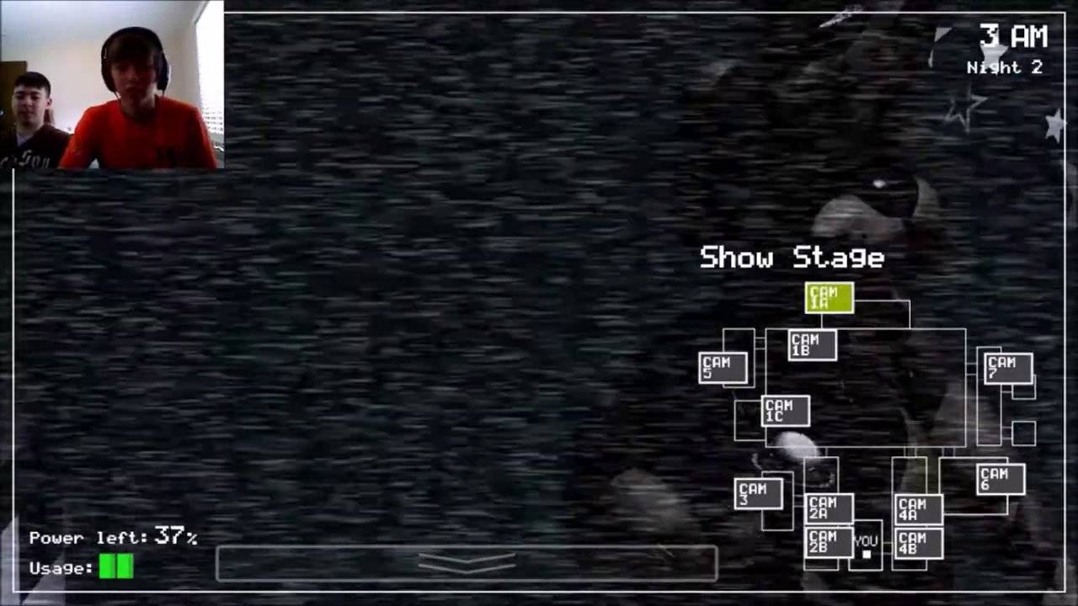
click(811, 345)
click(828, 542)
click(918, 507)
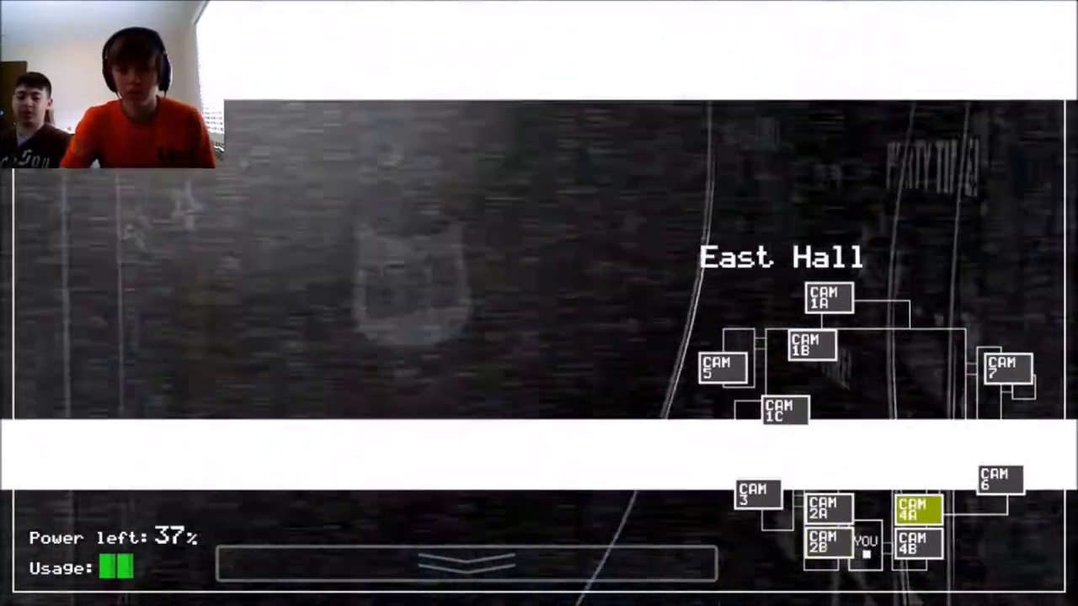
click(785, 411)
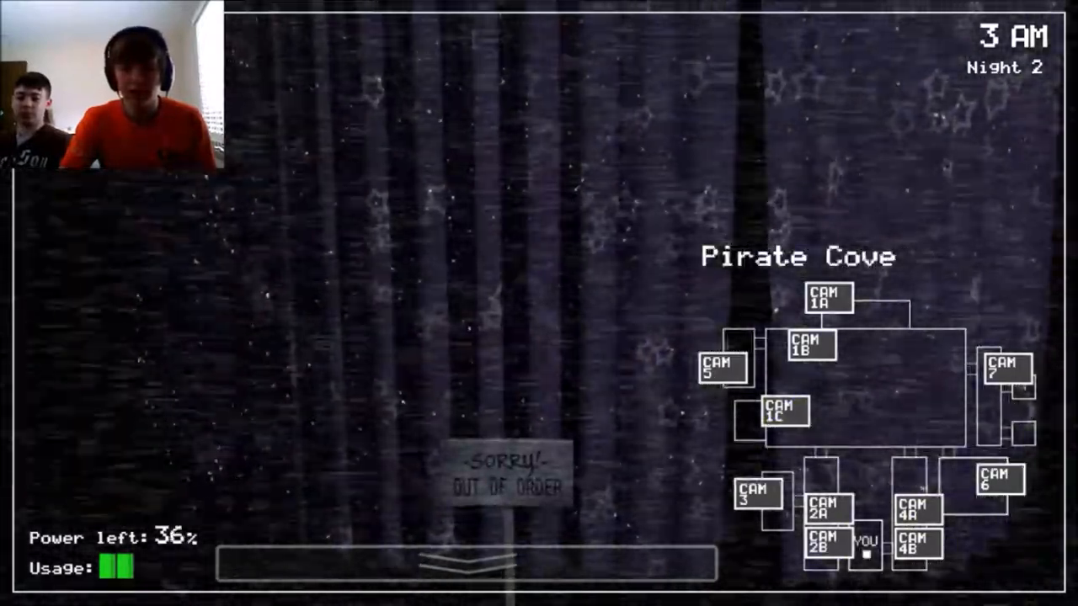
click(721, 368)
click(812, 345)
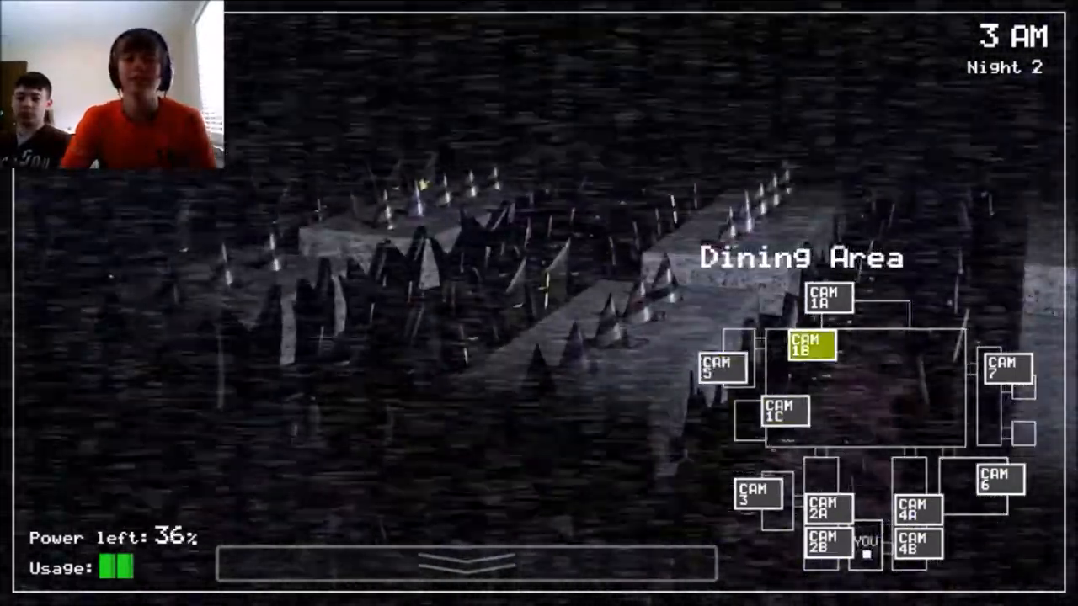
click(758, 493)
click(829, 297)
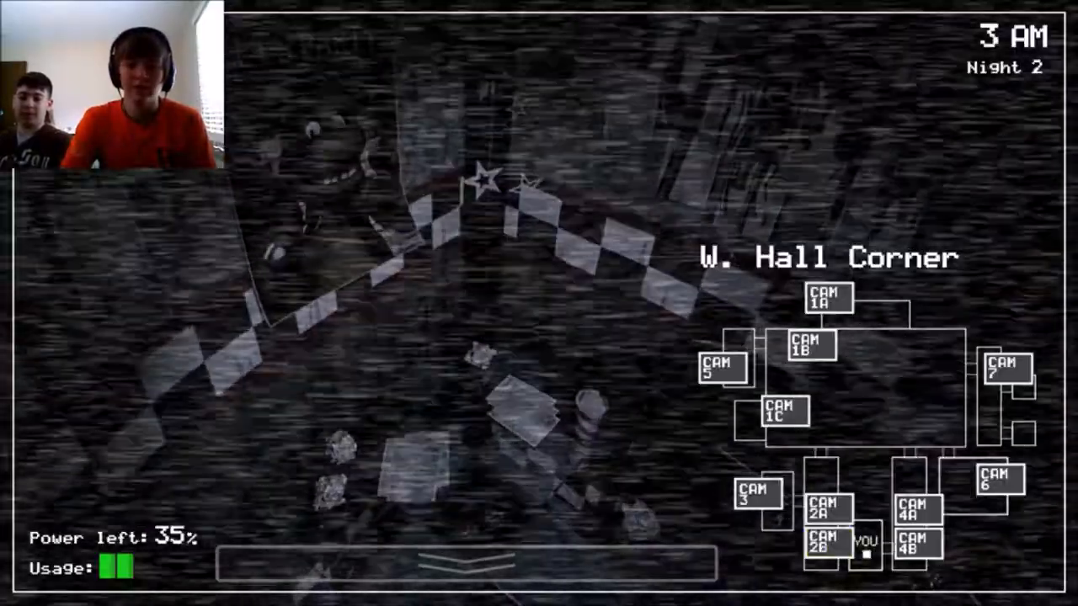
Step: Watch the West and East Hall feeds, flash the right hallway, then check W. Hall Corner, Pirate Cove and Show Stage
click(828, 508)
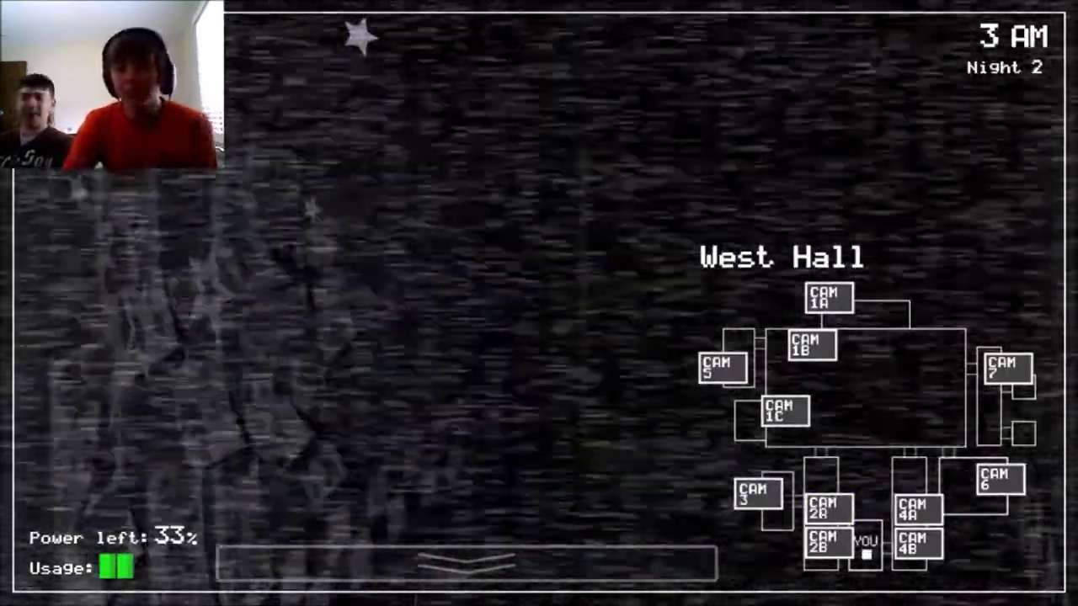
click(918, 508)
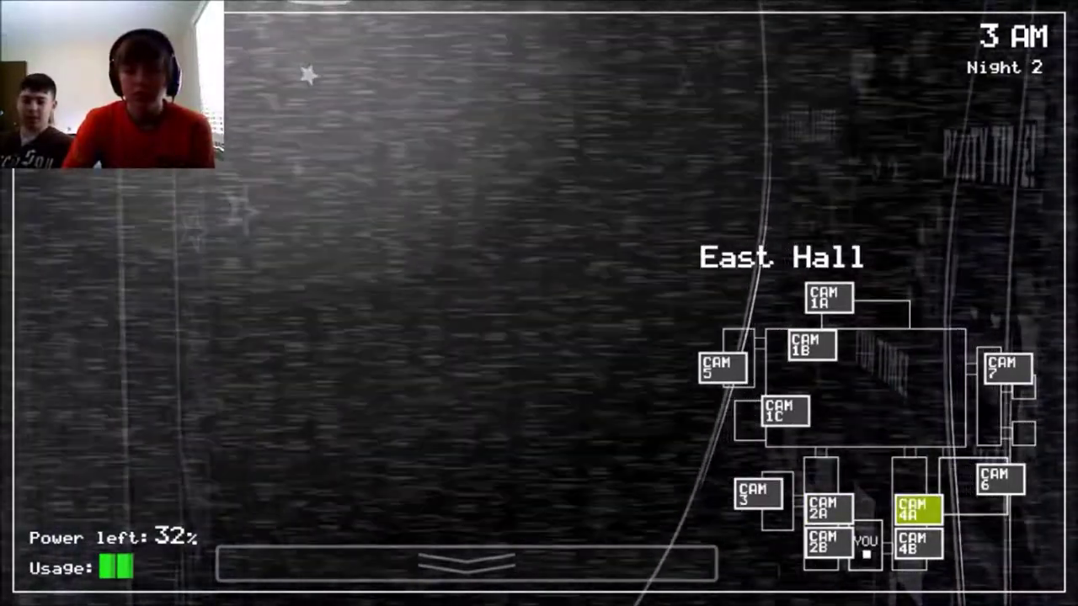
click(918, 543)
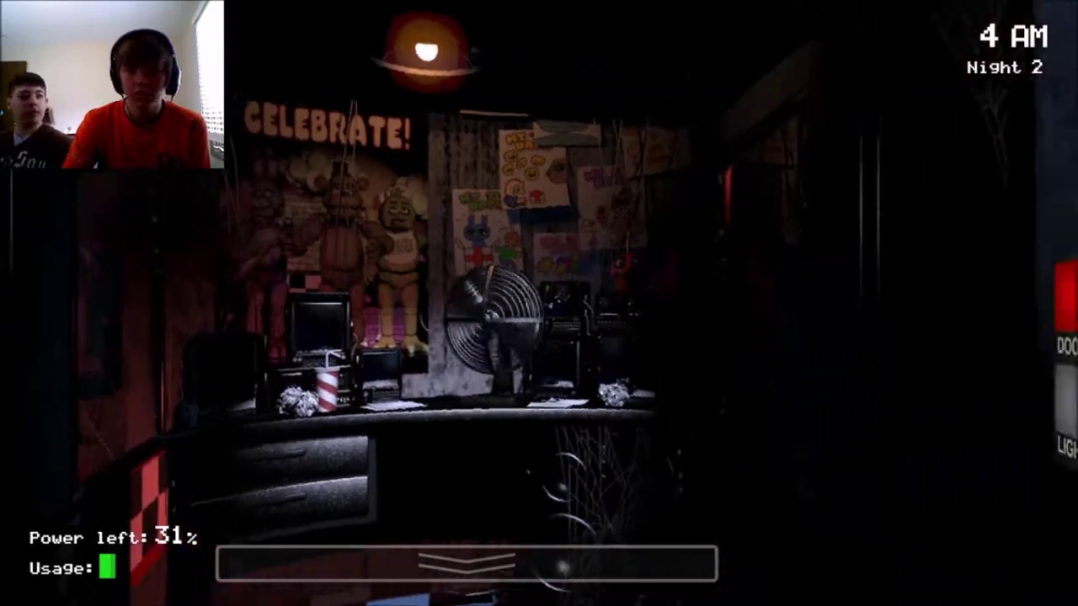
click(1028, 395)
click(1028, 394)
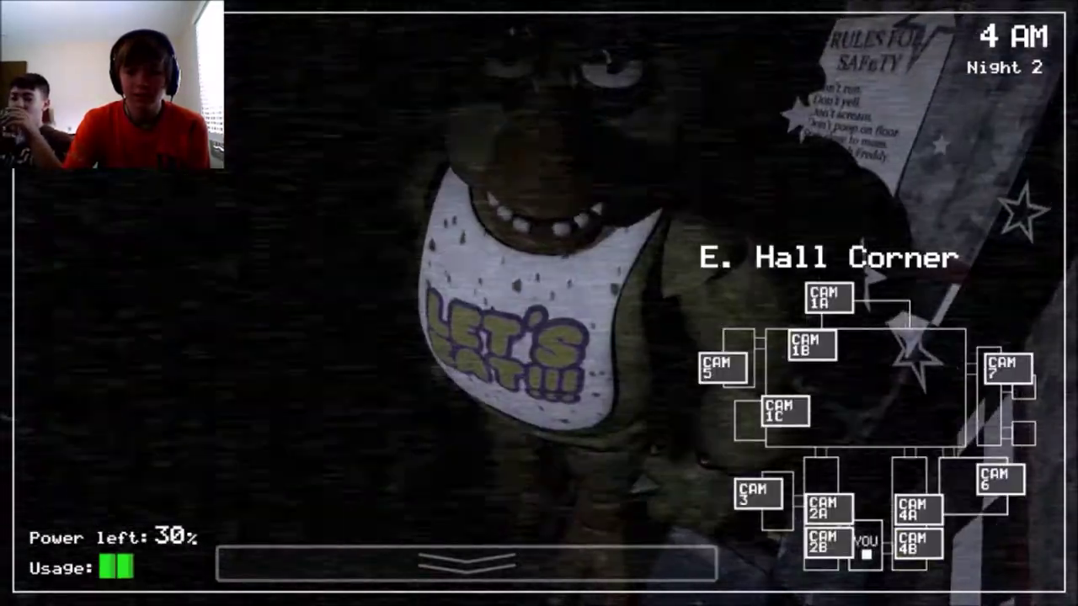
click(829, 509)
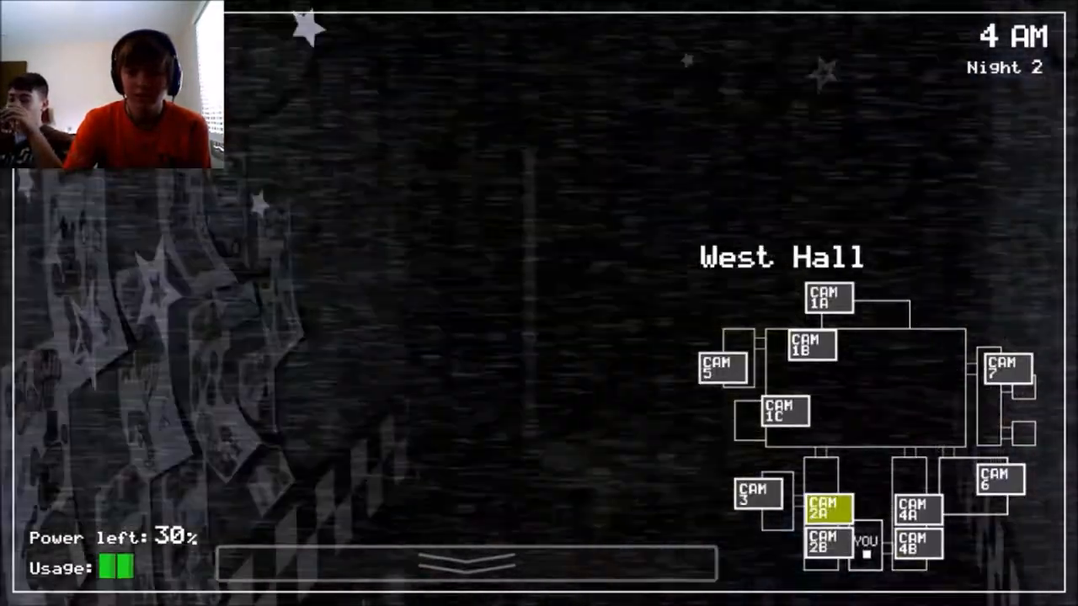
click(829, 543)
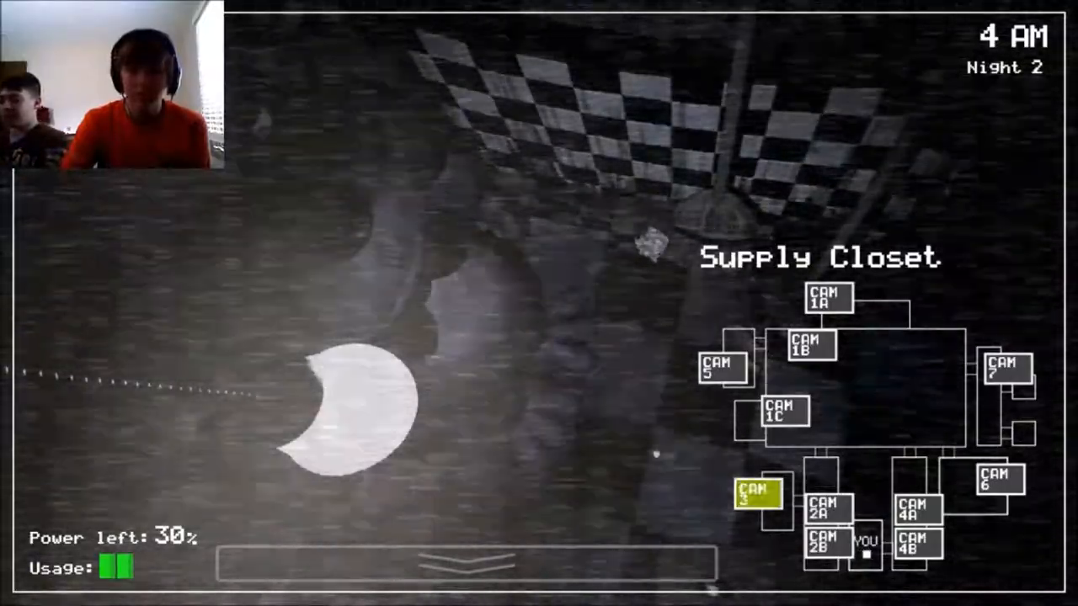
click(786, 411)
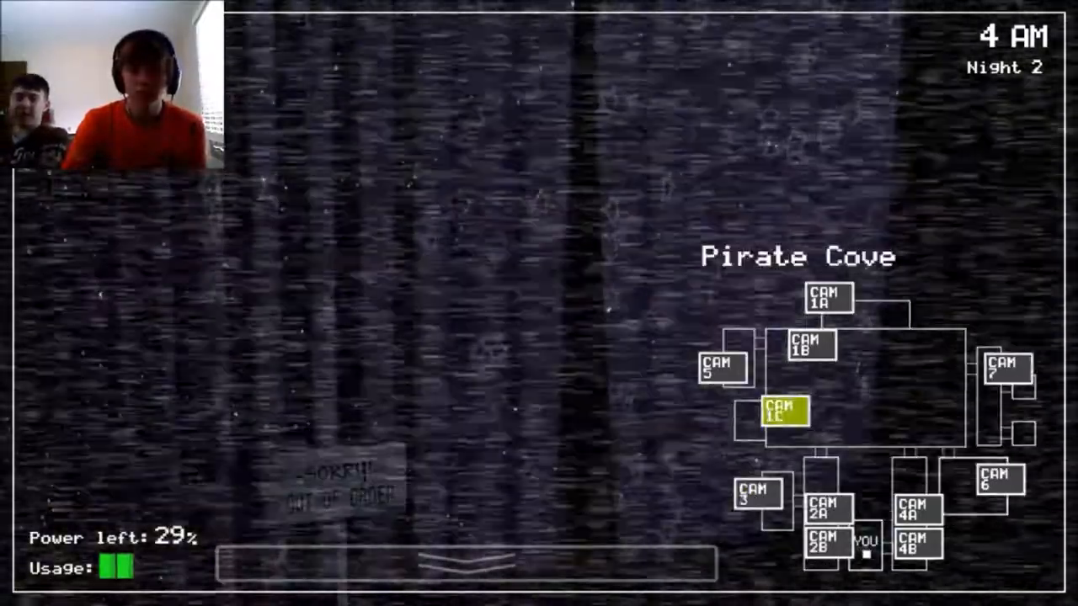
click(828, 298)
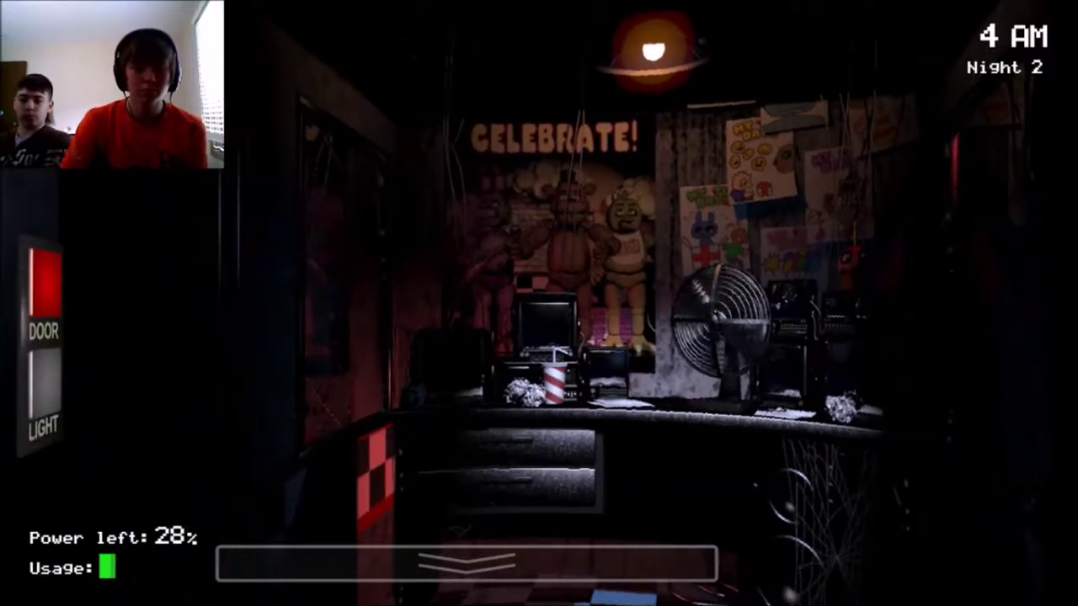
Step: Light both hallways, shut the right door on Chica and recheck the right window for her
click(40, 396)
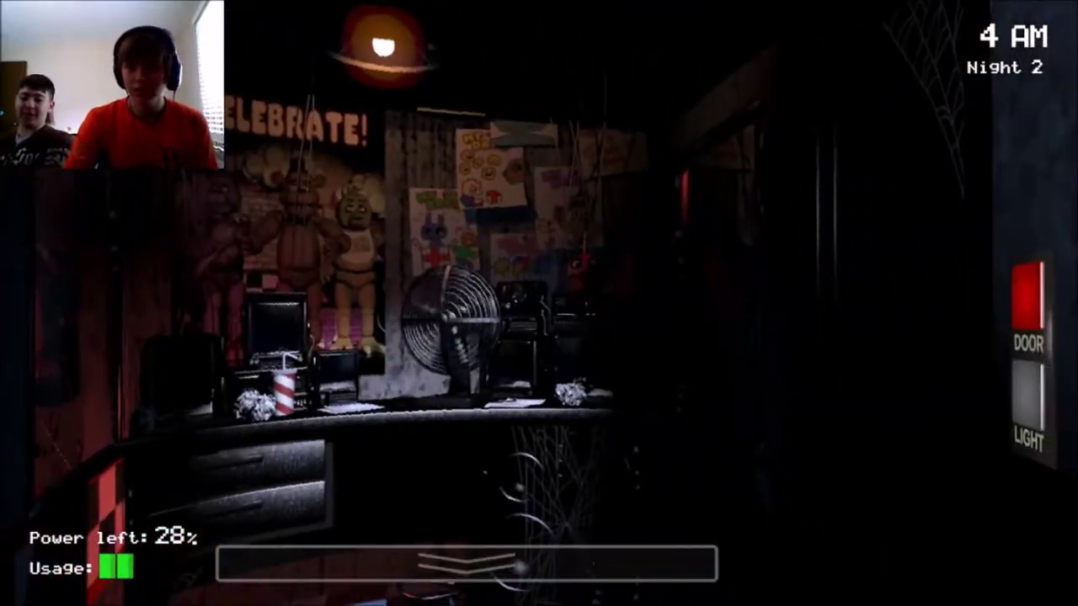
click(1028, 396)
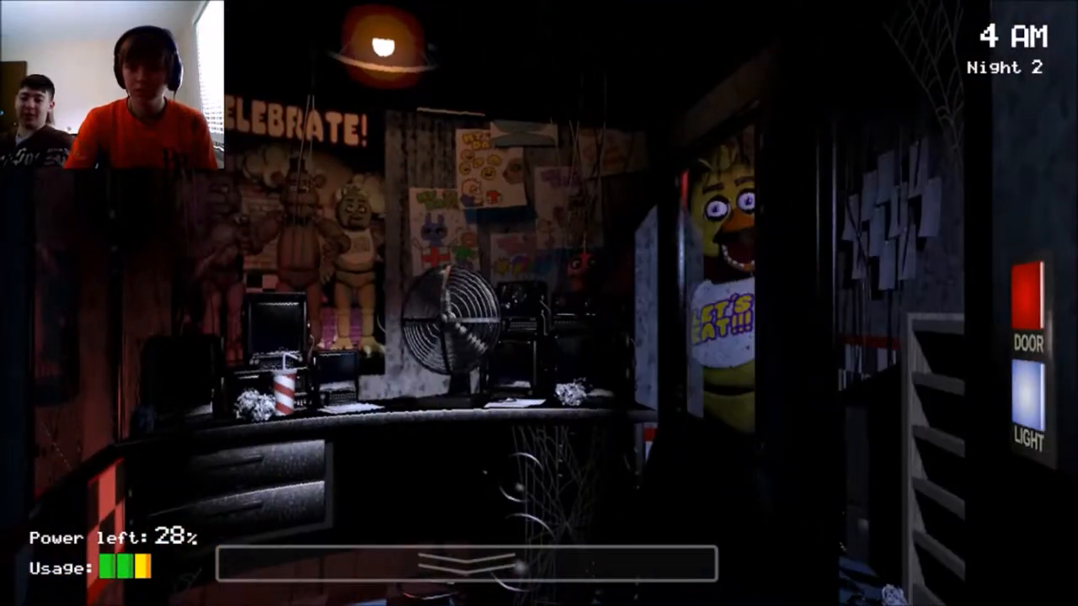
click(1028, 295)
click(1028, 396)
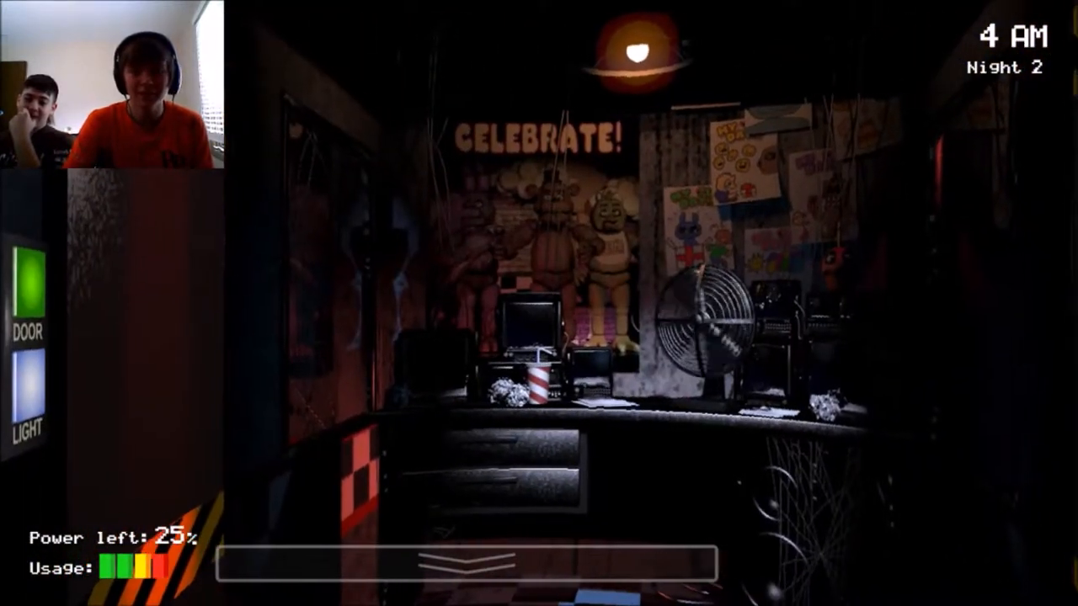
click(44, 383)
click(1040, 398)
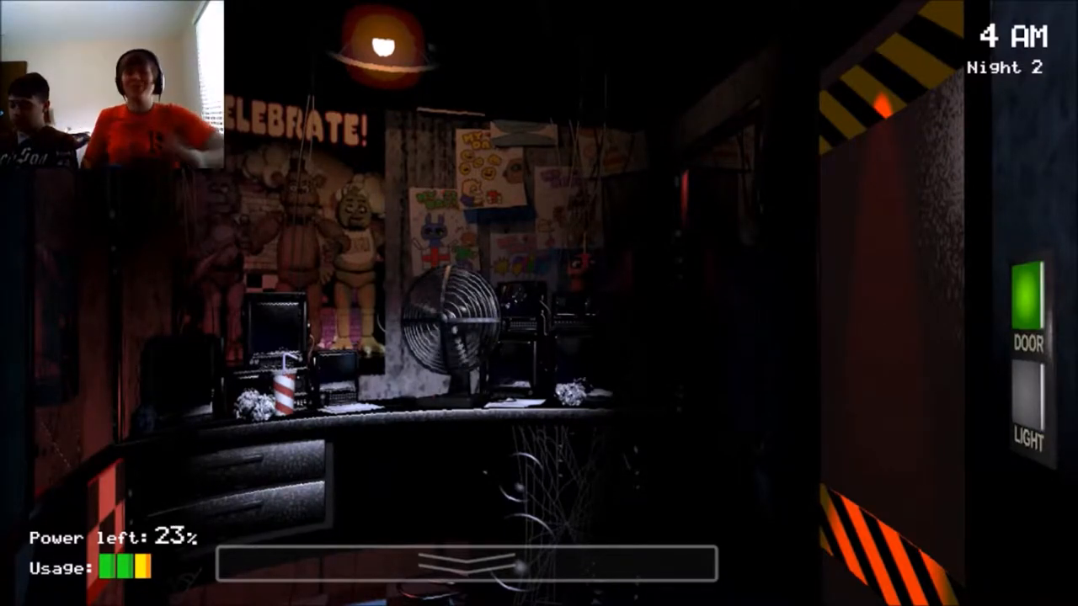
click(1028, 403)
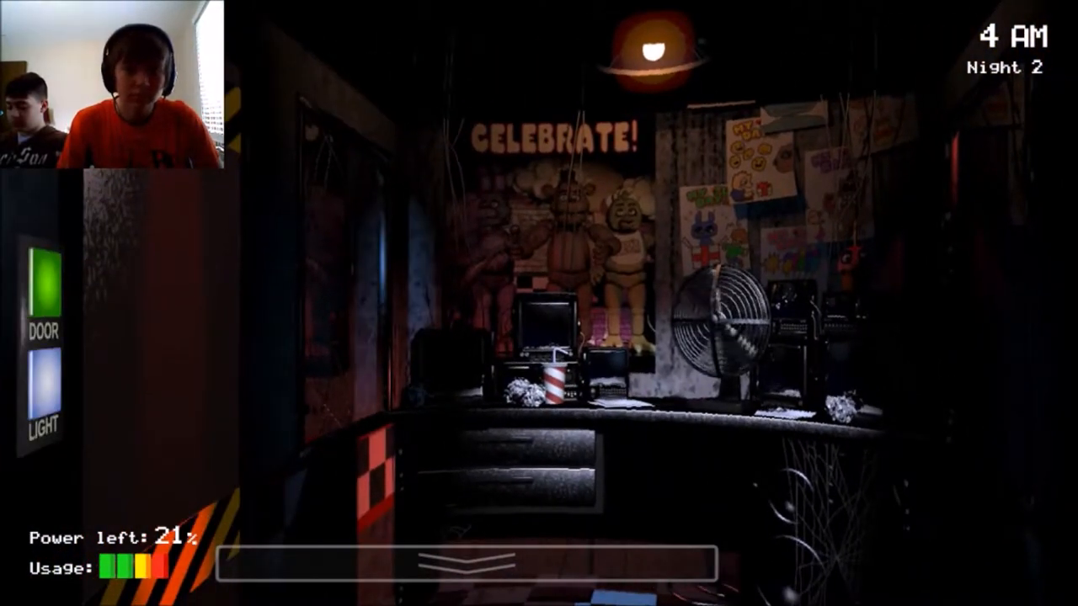
Step: Seal the left door, check the West Hall feeds and Dining Area, then light the right doorway for Chica at 4 AM
click(44, 282)
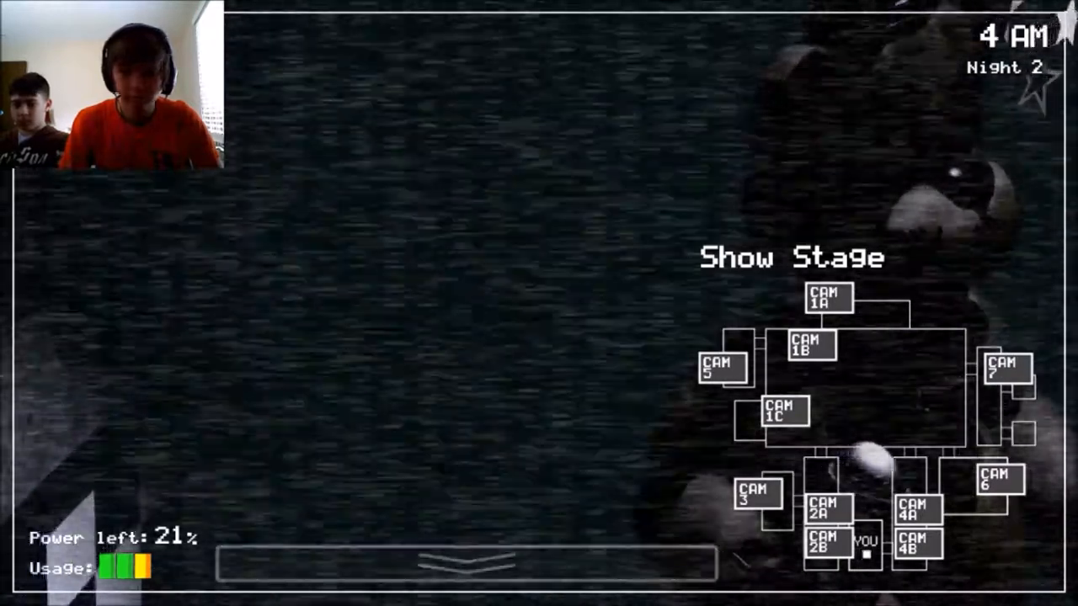
click(828, 508)
click(827, 541)
click(721, 367)
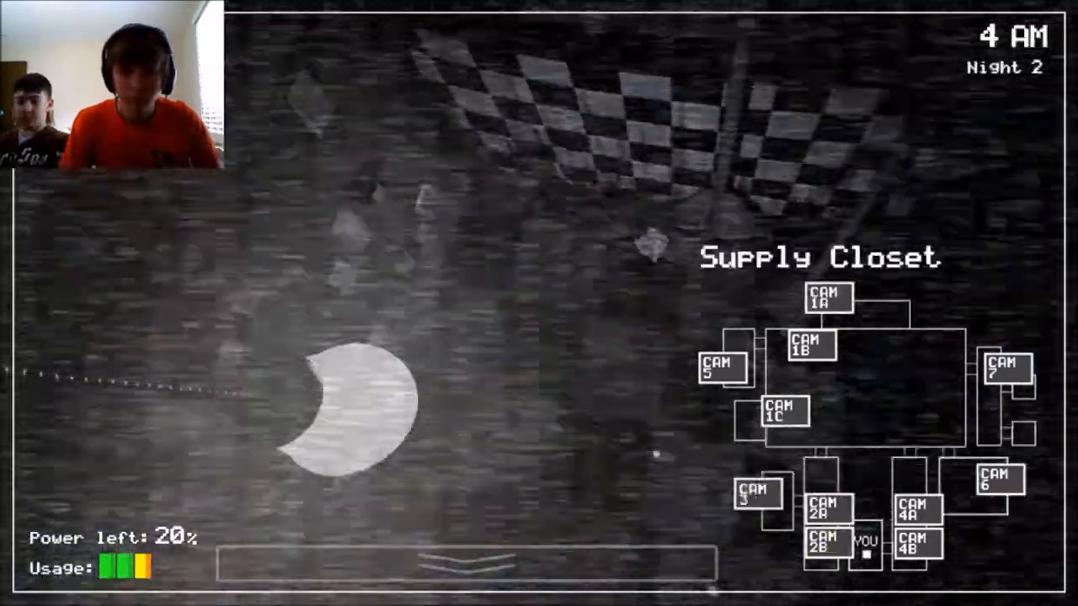
click(812, 345)
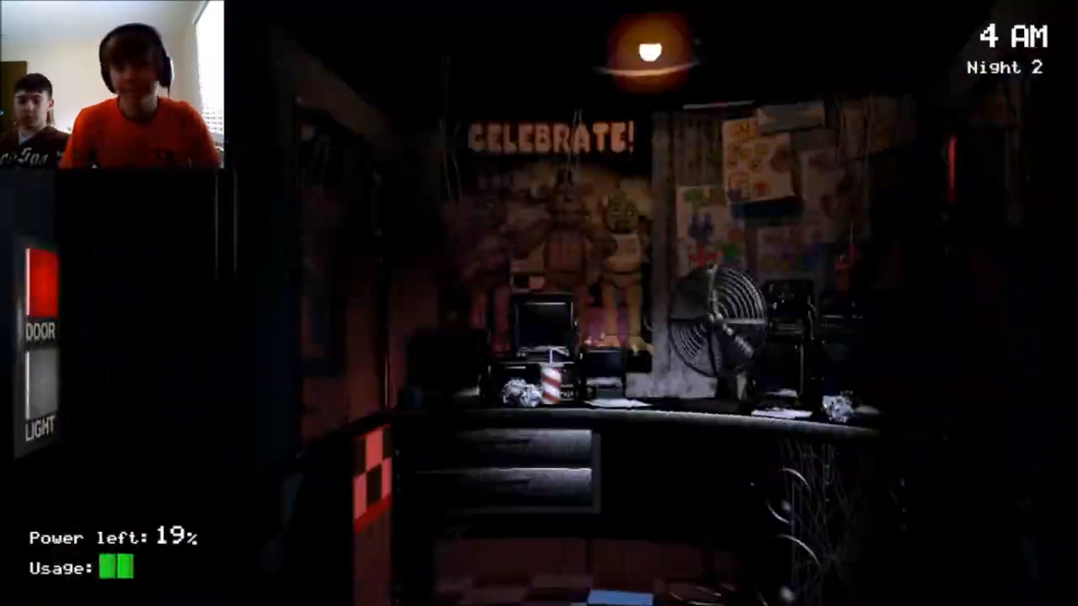
click(1049, 384)
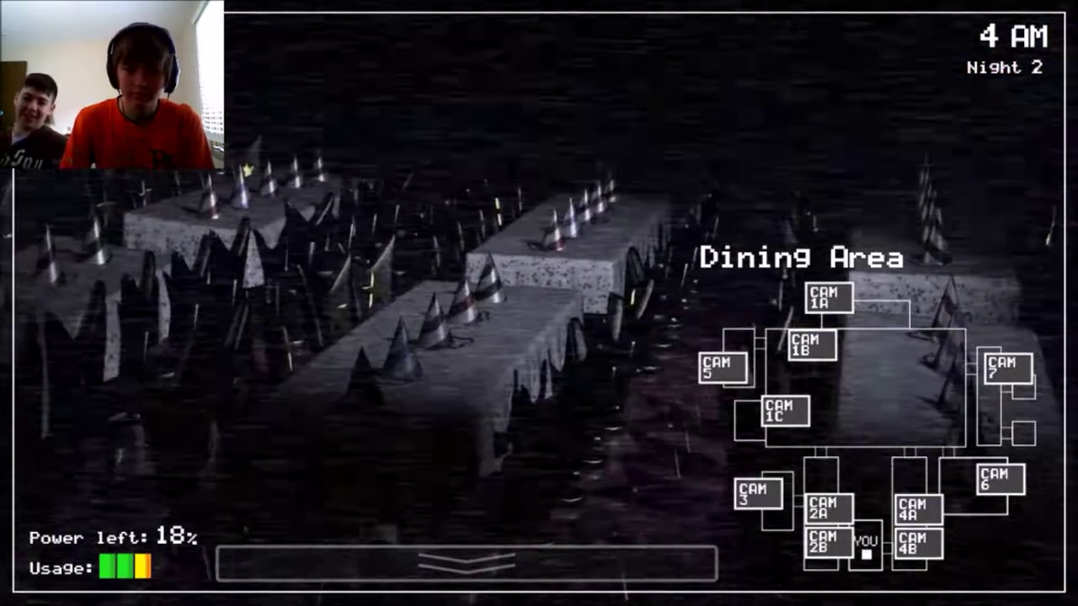
click(723, 368)
Step: Watch the West Hall feed and flash the right doorway light twice as power falls to 11%
click(828, 508)
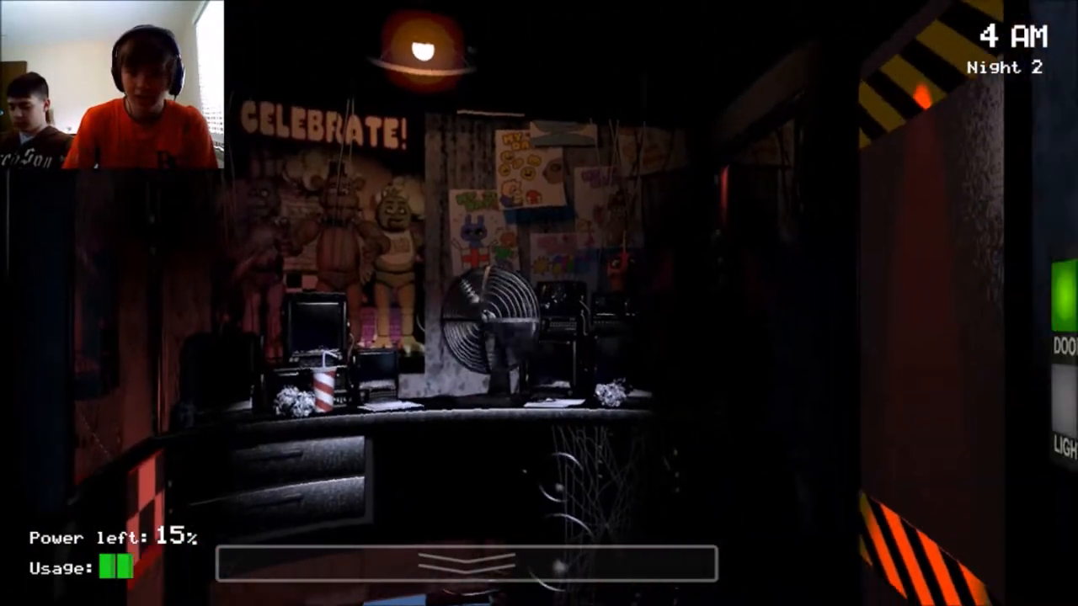
click(1027, 395)
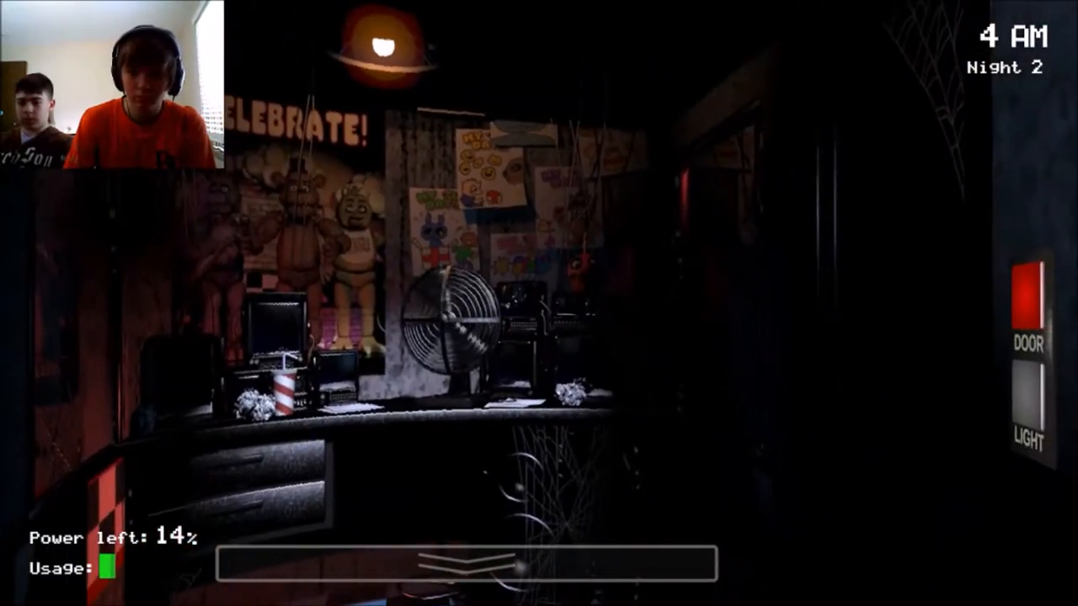
click(1028, 396)
click(1027, 396)
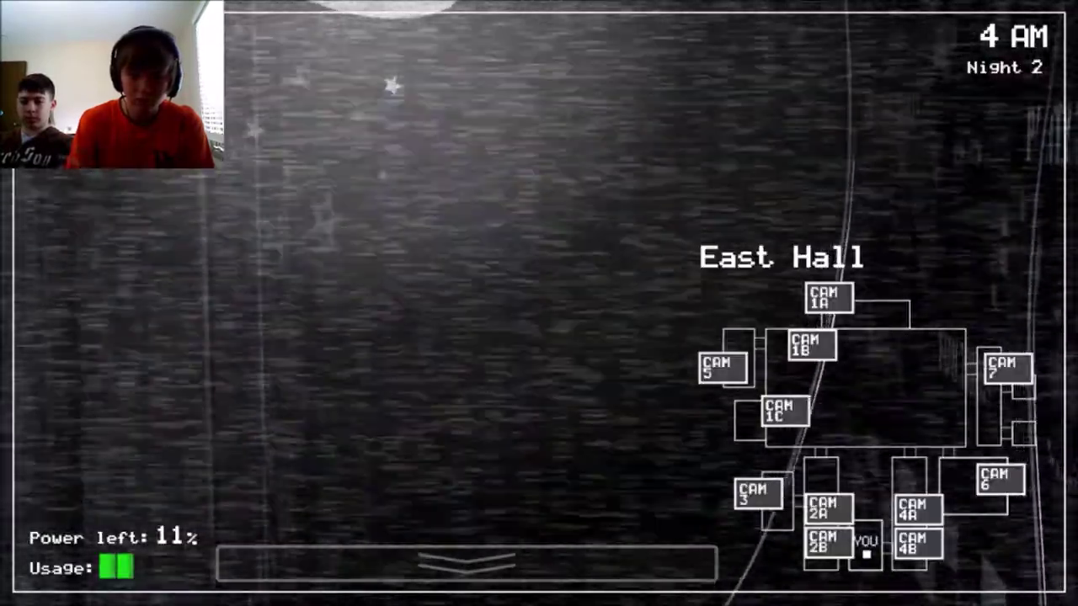
Step: Sweep W. Hall Corner, West Hall, Supply Closet, East Hall, Restrooms, Dining Area and Show Stage as 5 AM arrives
click(822, 542)
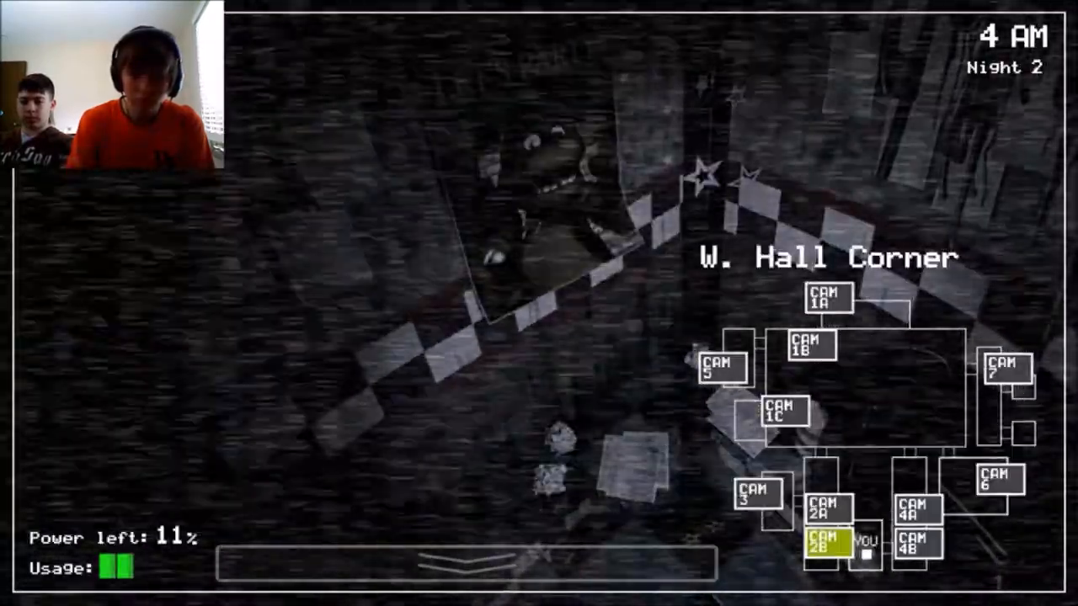
click(823, 507)
click(758, 493)
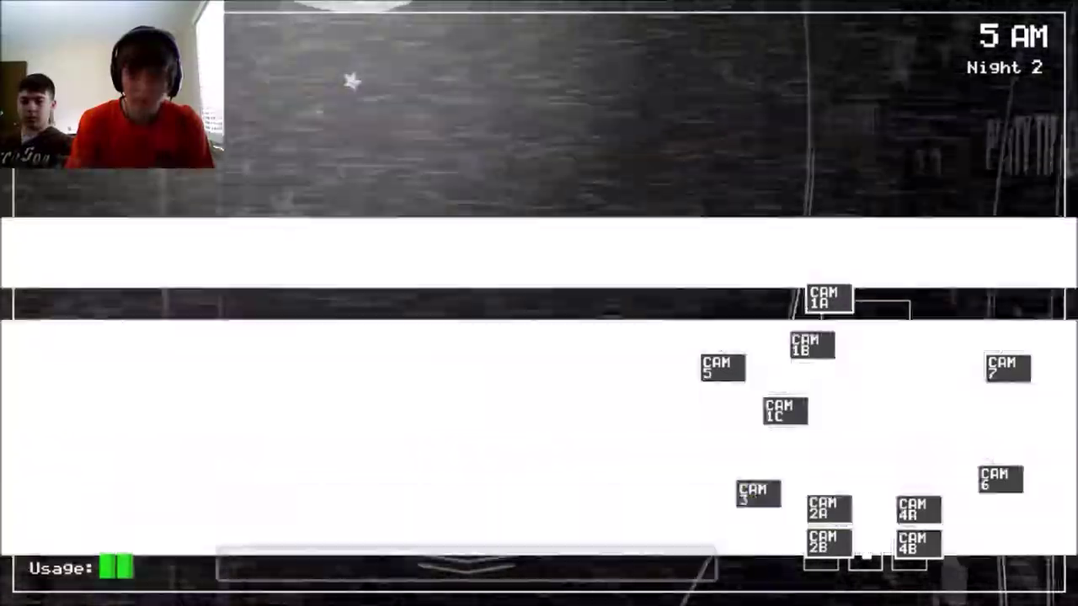
click(918, 509)
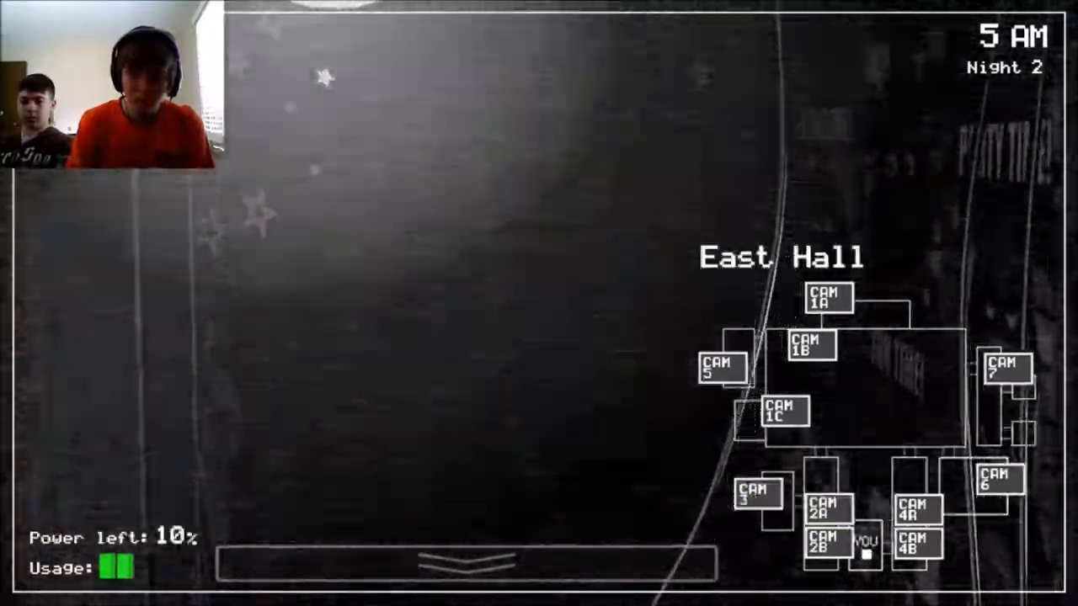
click(1008, 368)
click(812, 344)
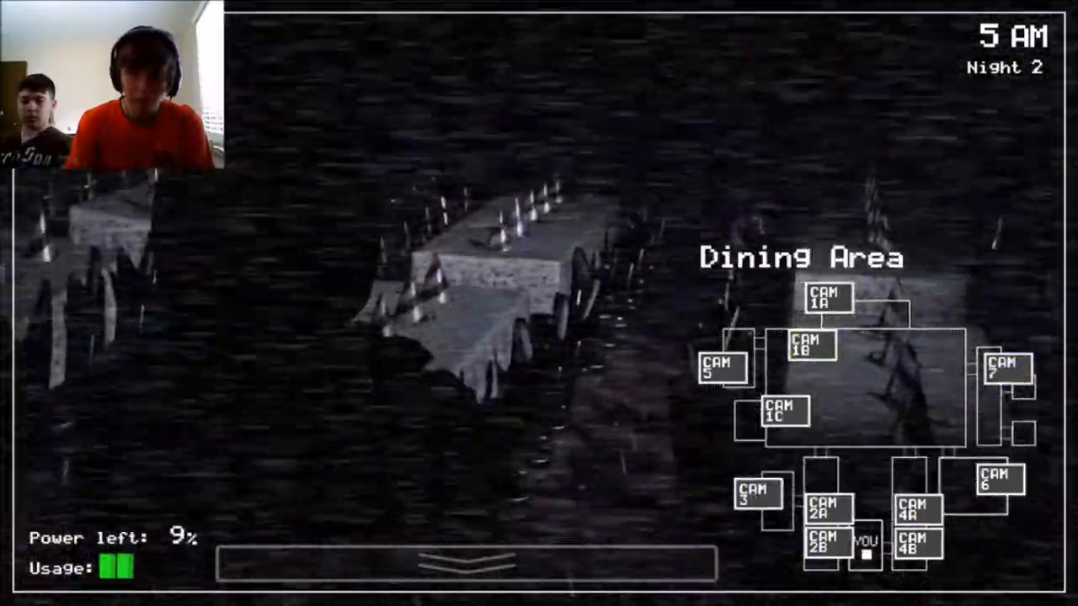
click(829, 297)
click(812, 344)
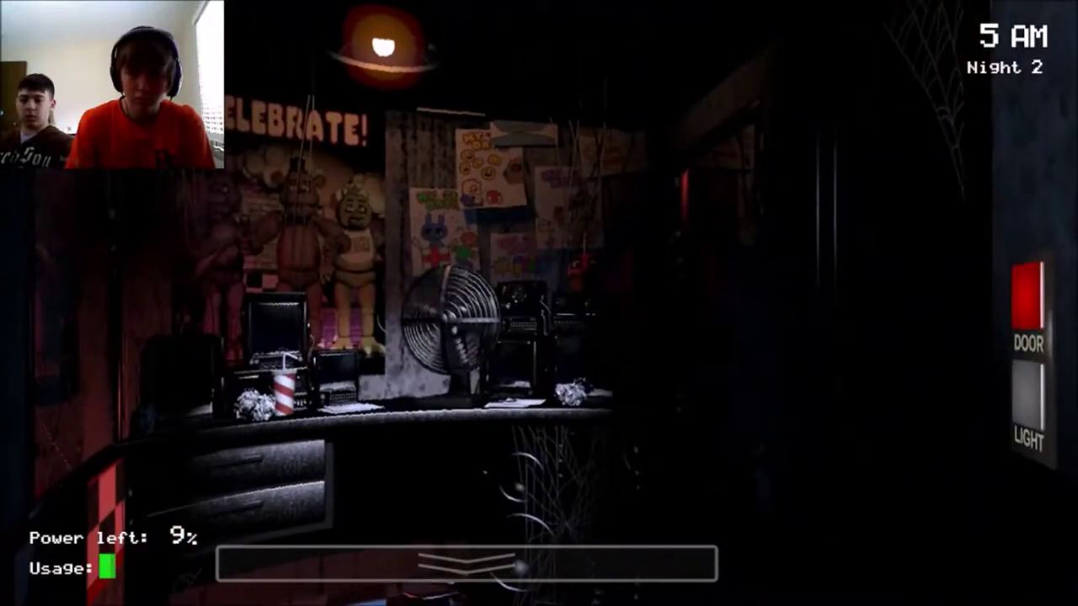
Step: Check the right hallway, light the left doorway to spot Bonnie and shut the left door on him
click(1028, 402)
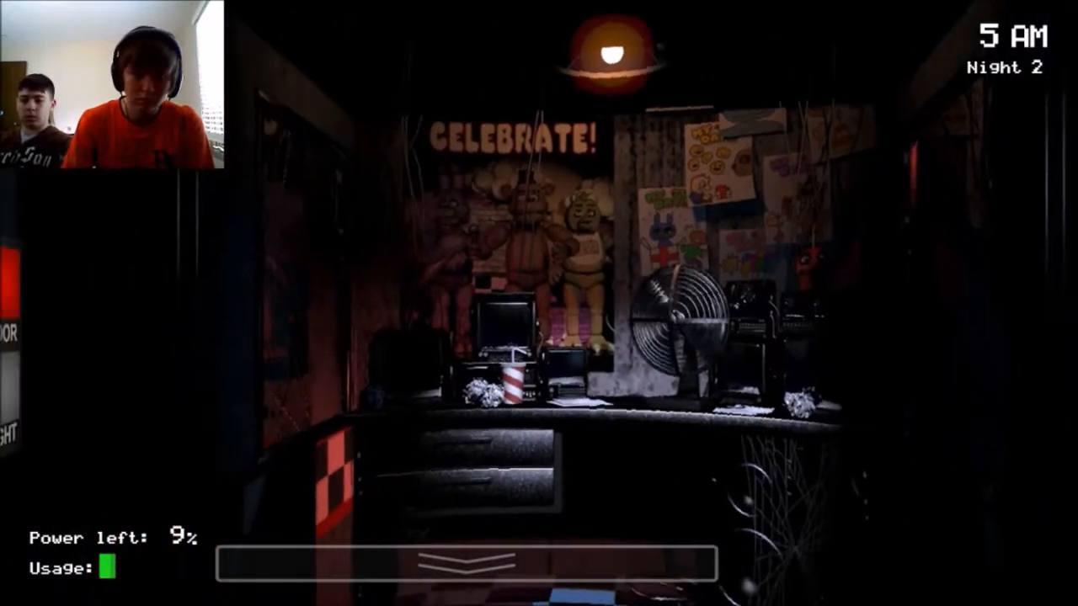
click(45, 384)
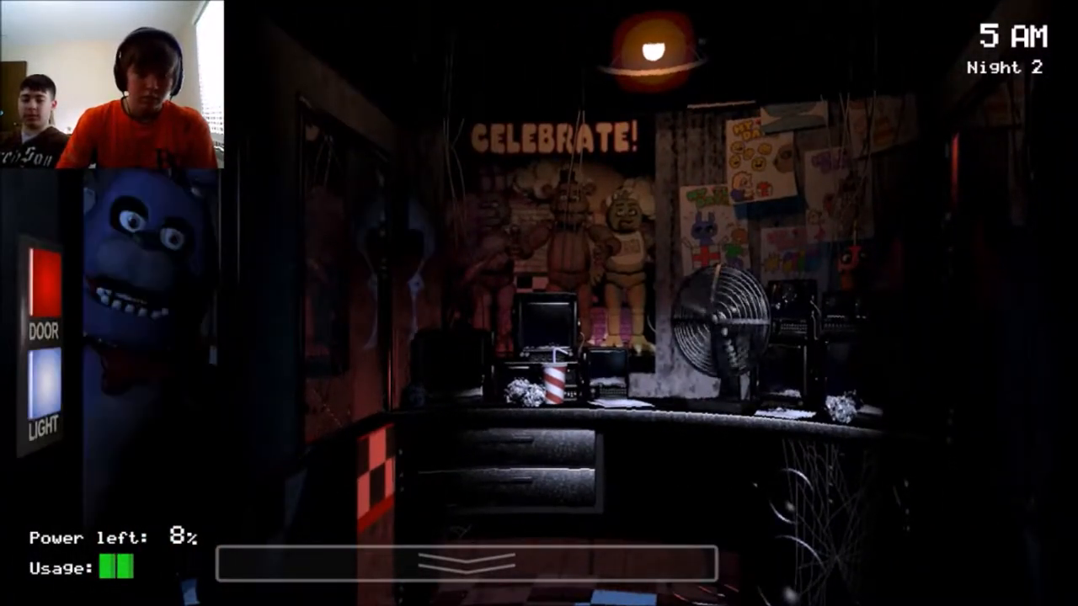
click(44, 278)
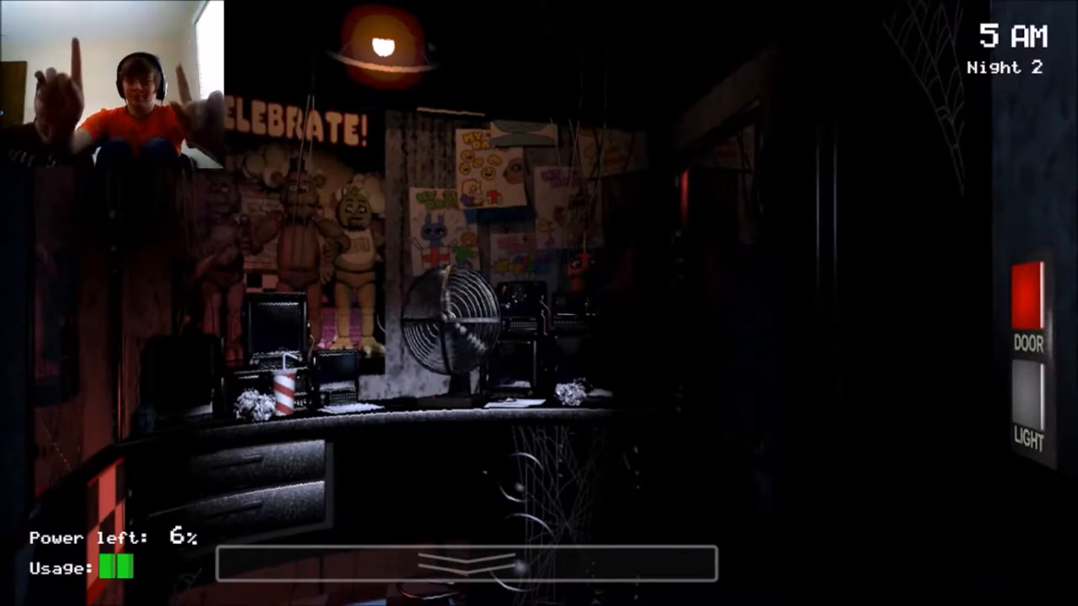
click(1028, 412)
Step: Flash the left hall light, toggle the left door with a Dining Area glance, then light the right hallway
click(1028, 413)
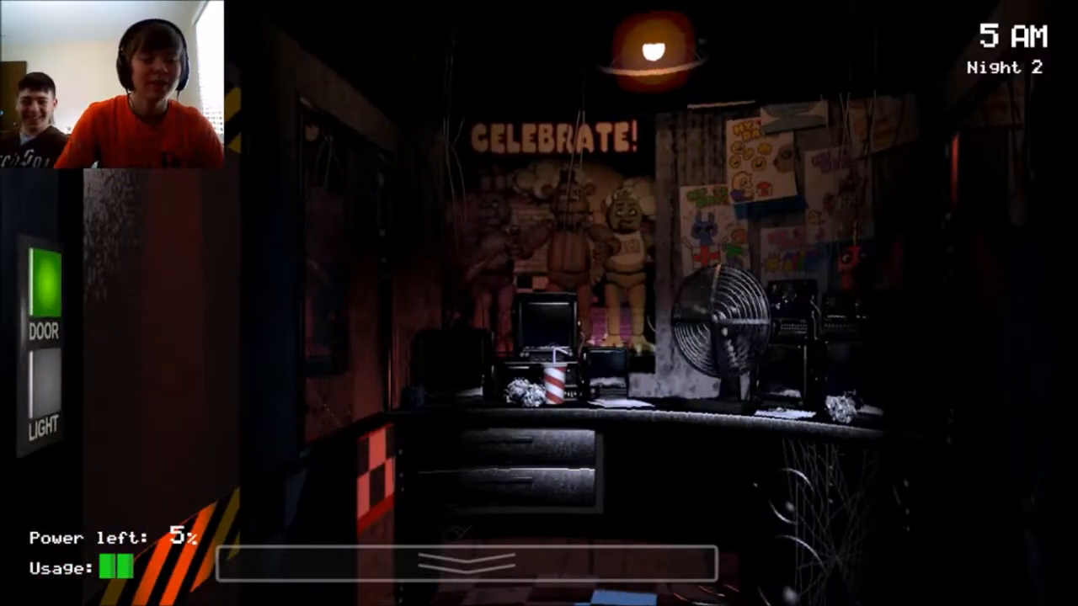
click(44, 383)
click(45, 384)
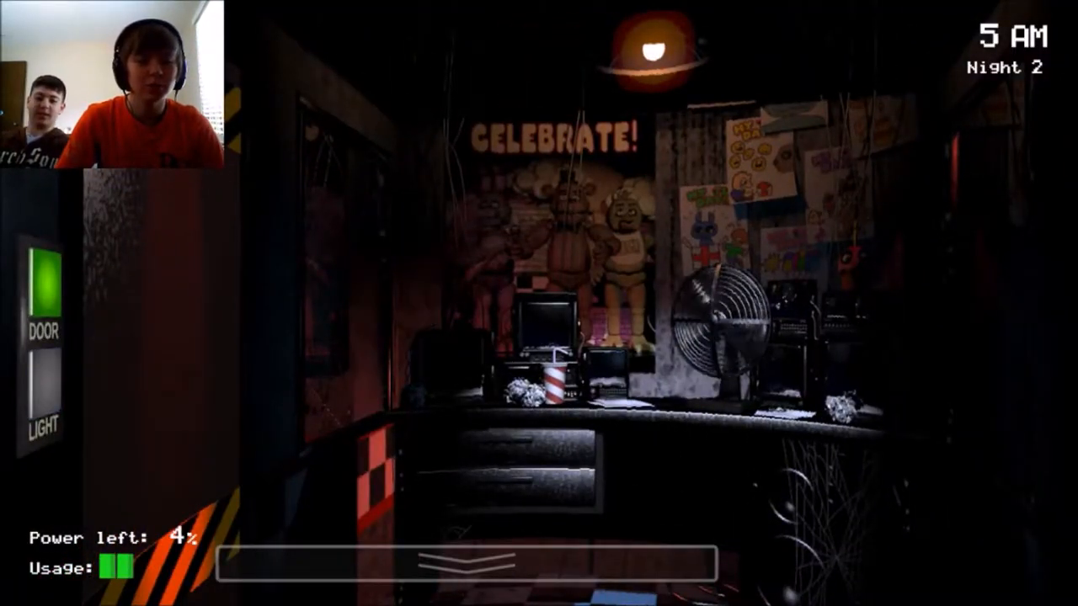
click(45, 282)
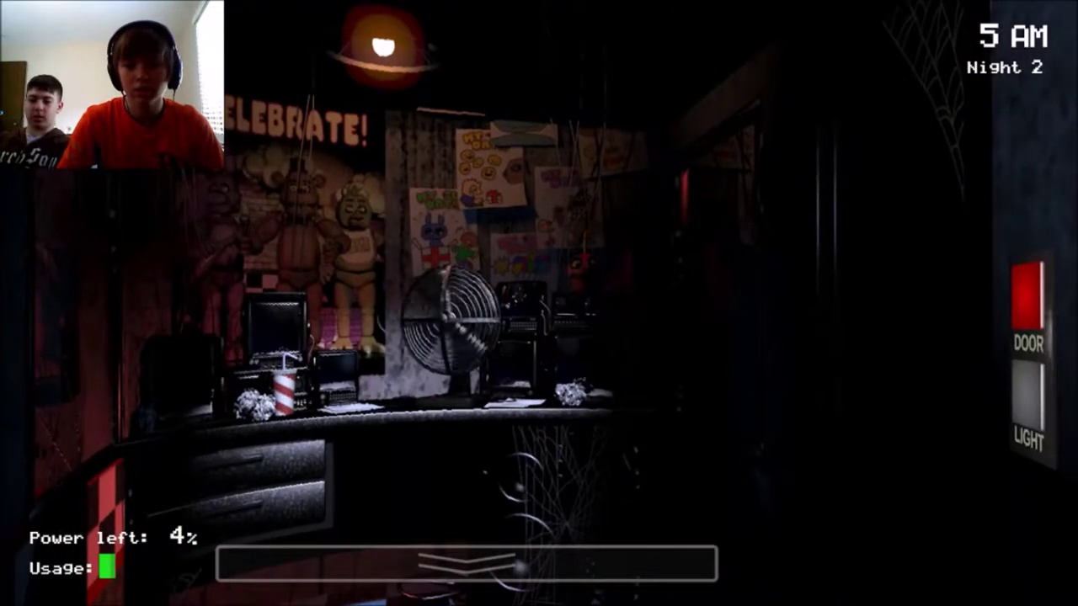
click(1027, 408)
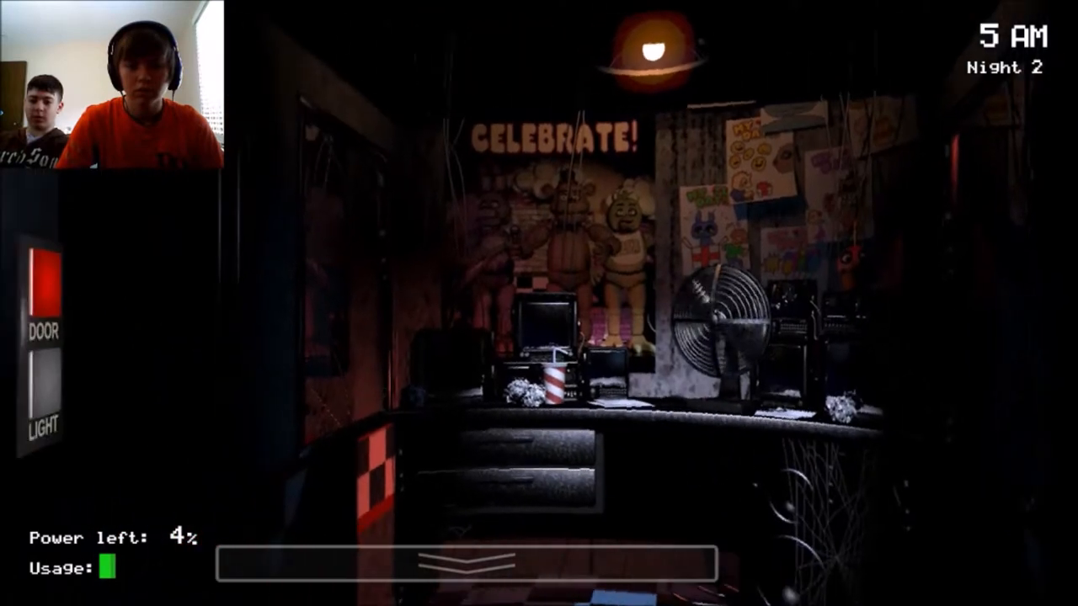
Step: Keep flashing the left and right hallway lights as power drains to 0% at 5 AM
click(44, 383)
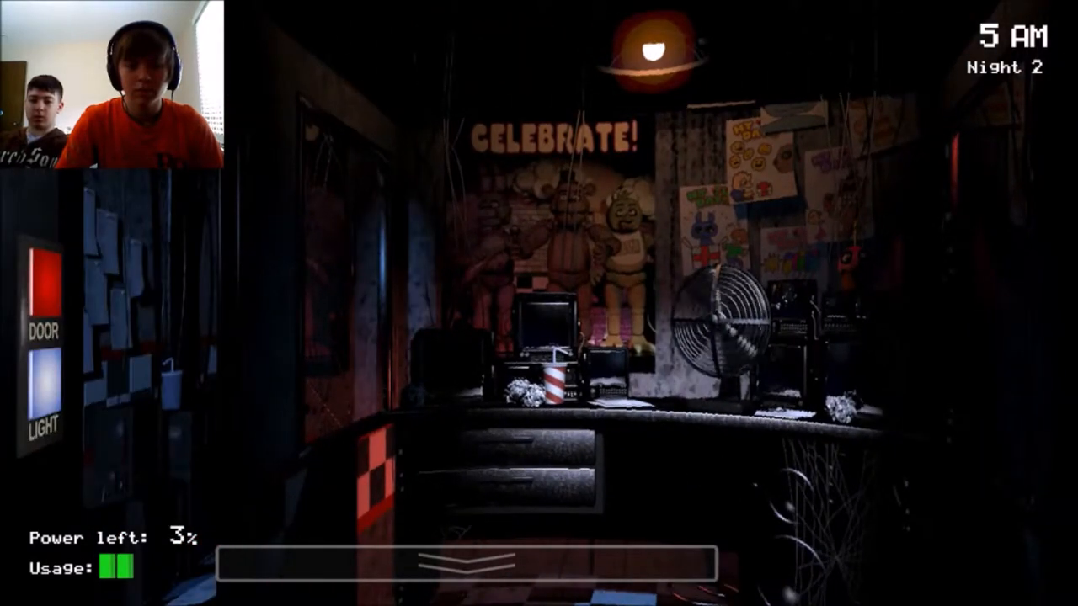
click(45, 383)
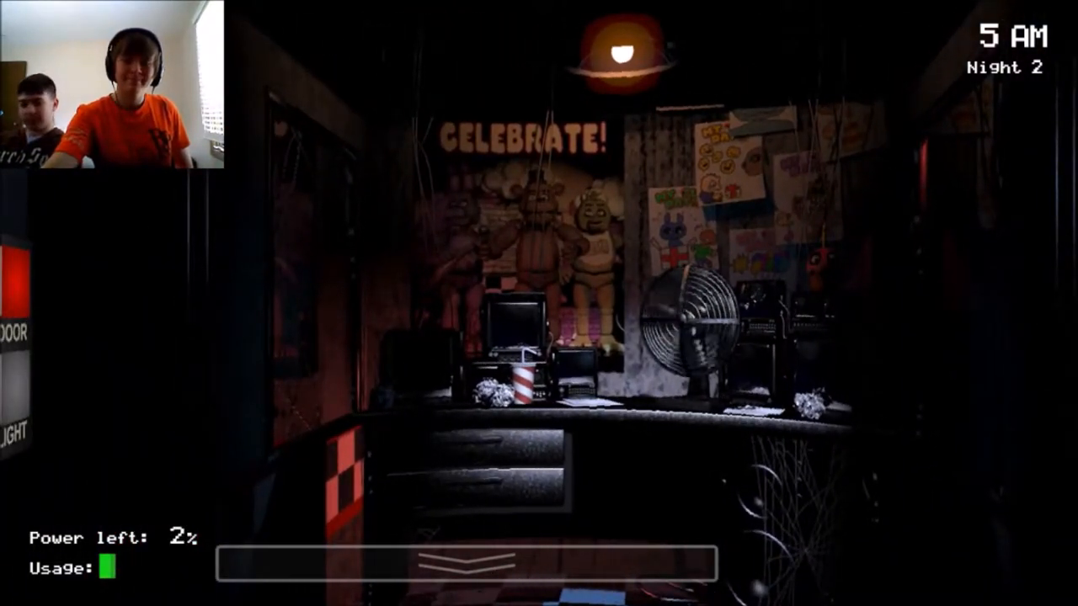
click(39, 391)
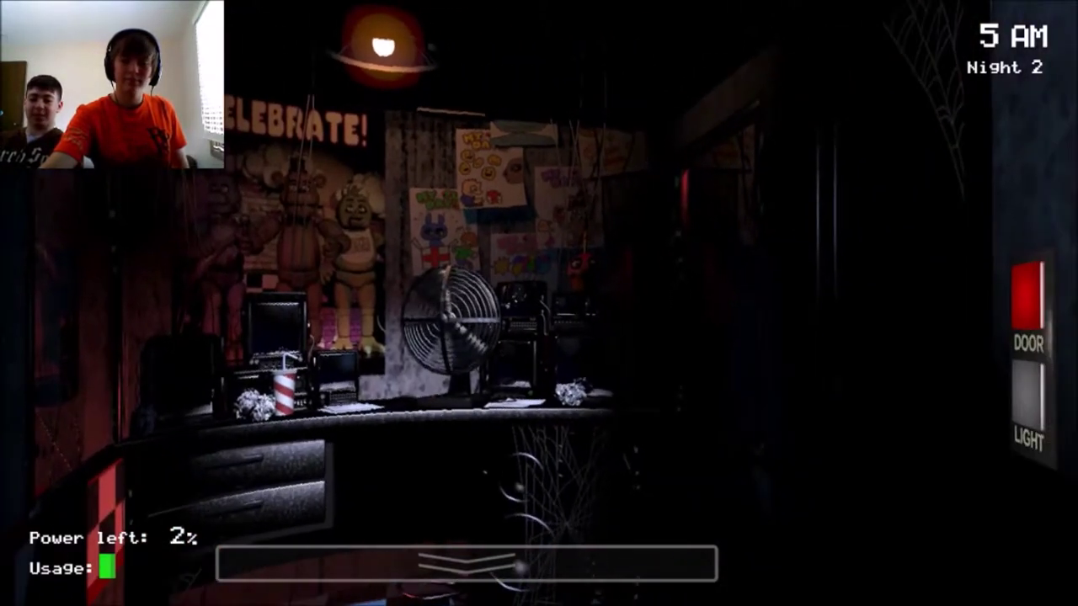
click(1027, 404)
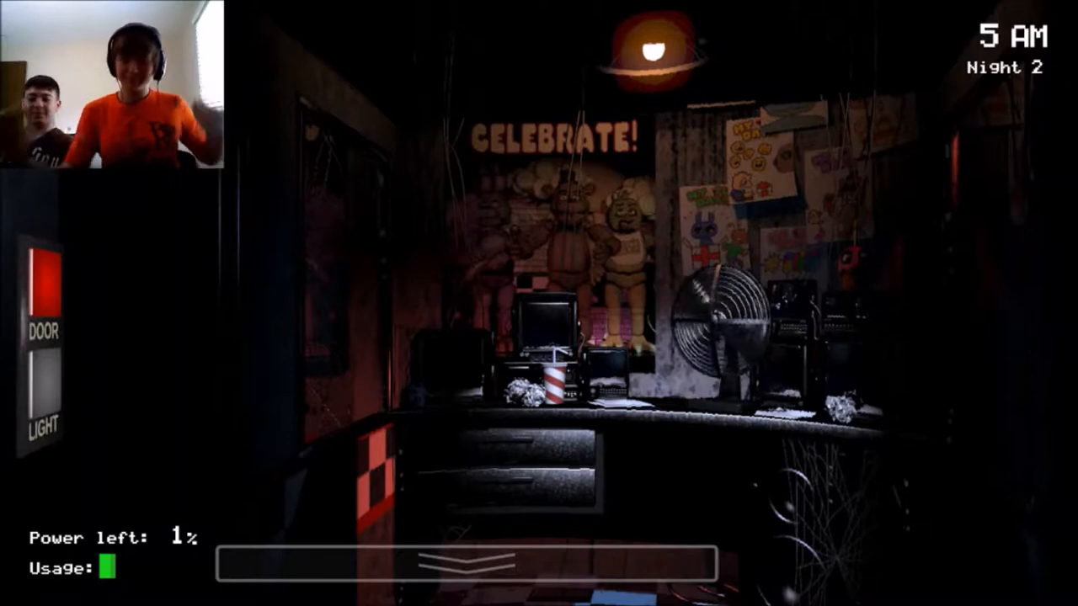
click(39, 383)
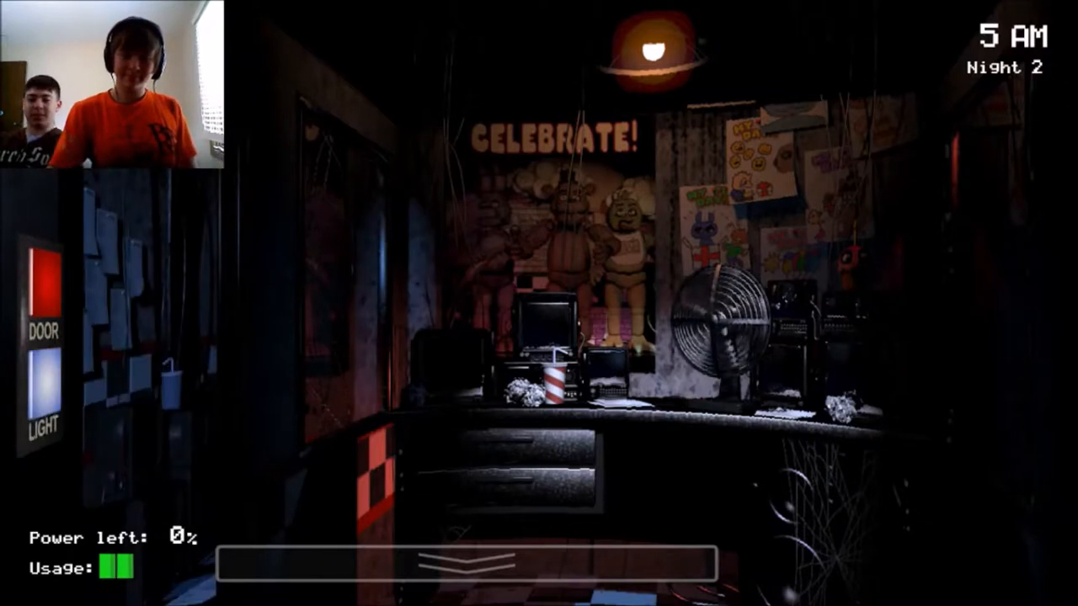
Step: Switch off the left light and flash the right doorway once more while waiting for 6 AM
click(39, 383)
click(1028, 396)
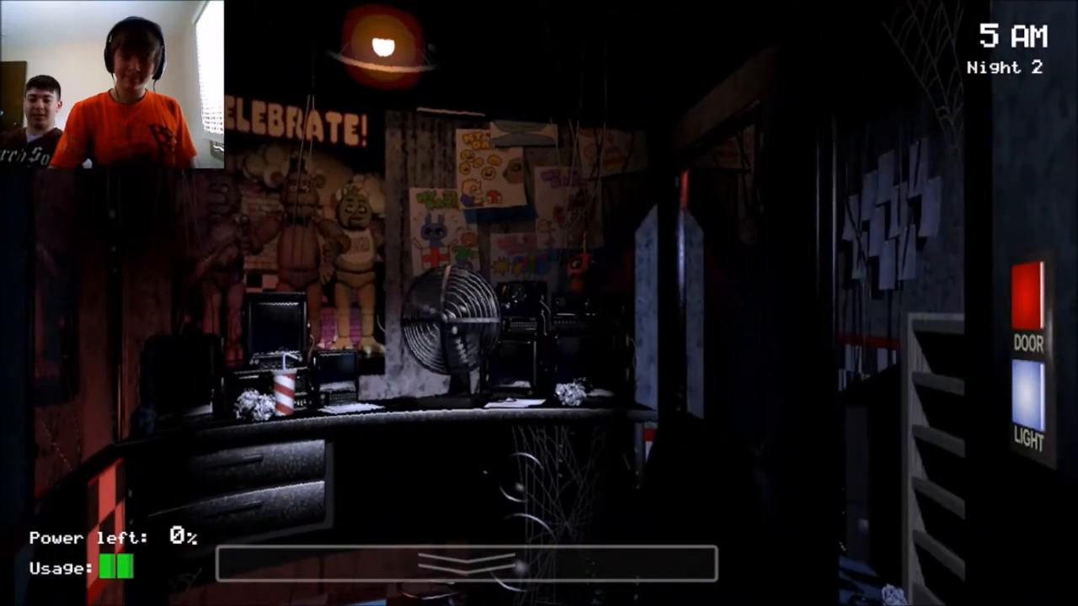
click(1027, 396)
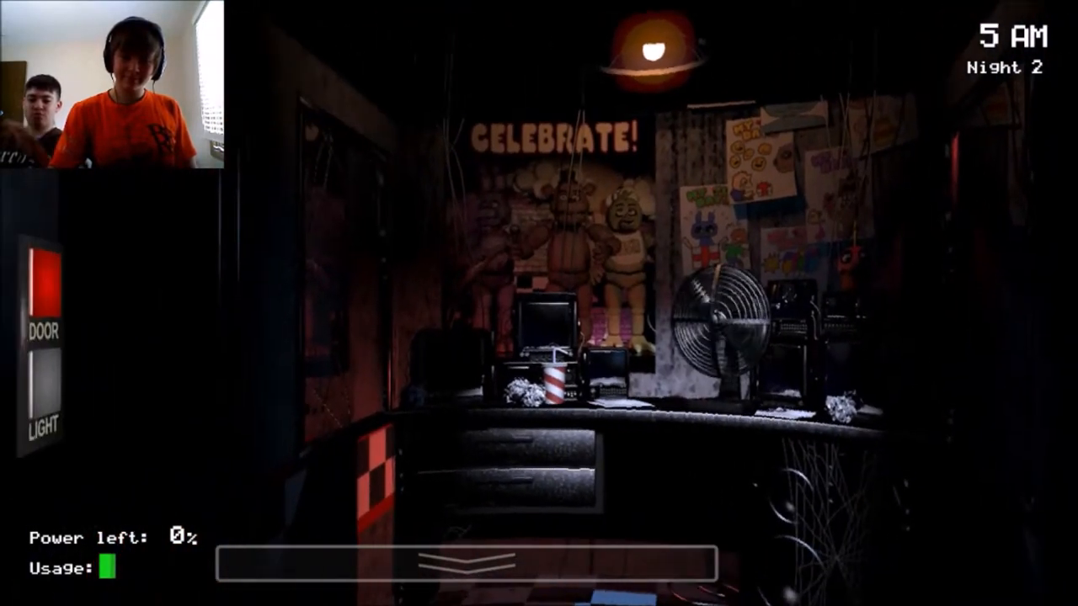